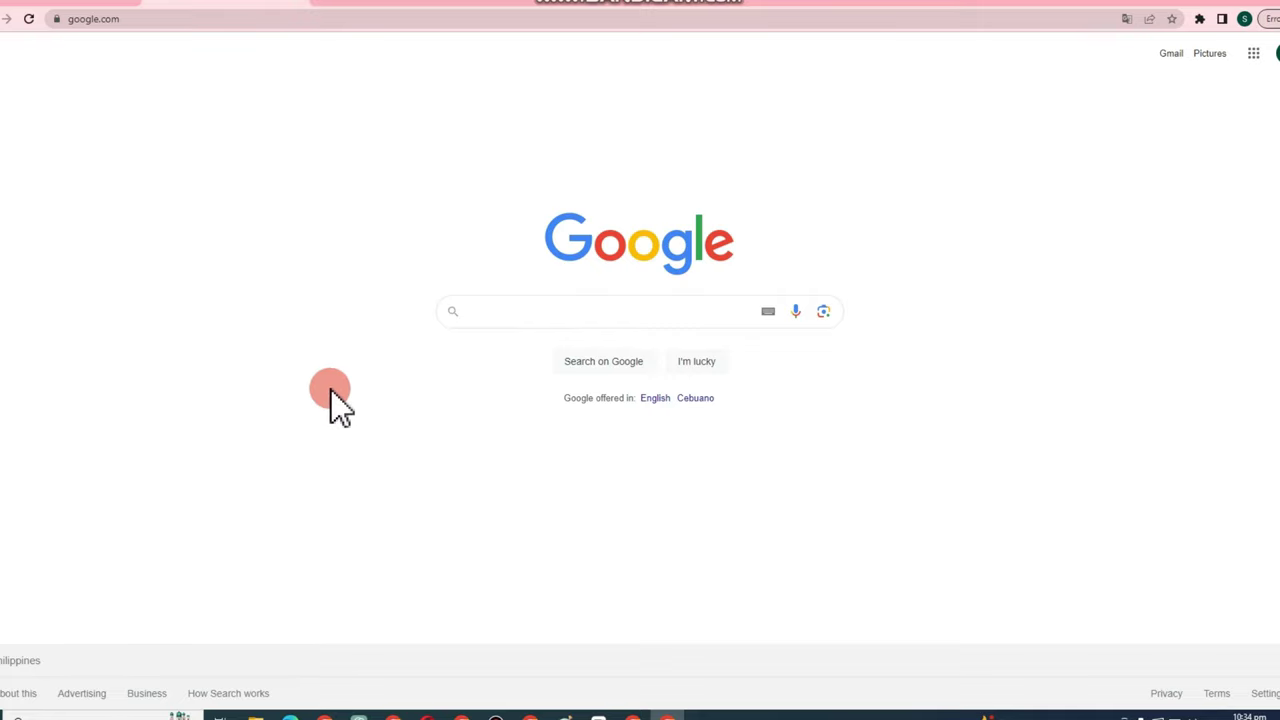
Search Google for 'summary of the story the necklace' using the autocomplete suggestion.
click(516, 311)
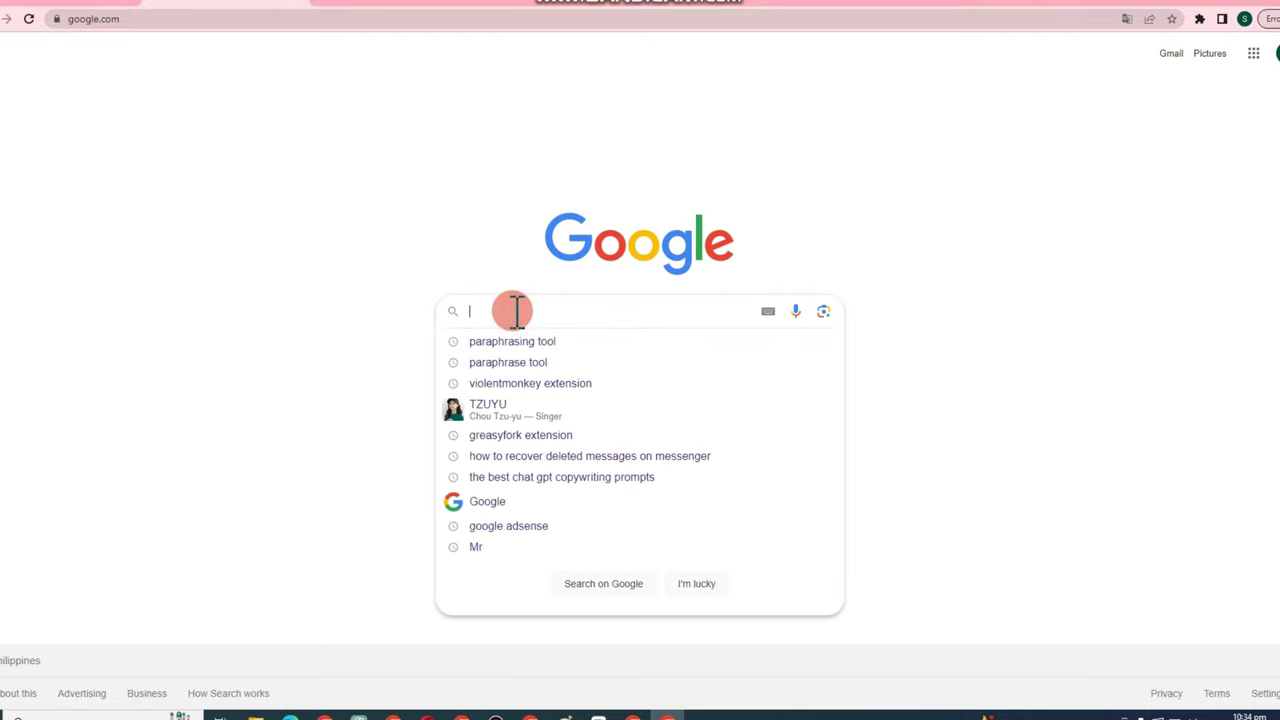
text(summary)
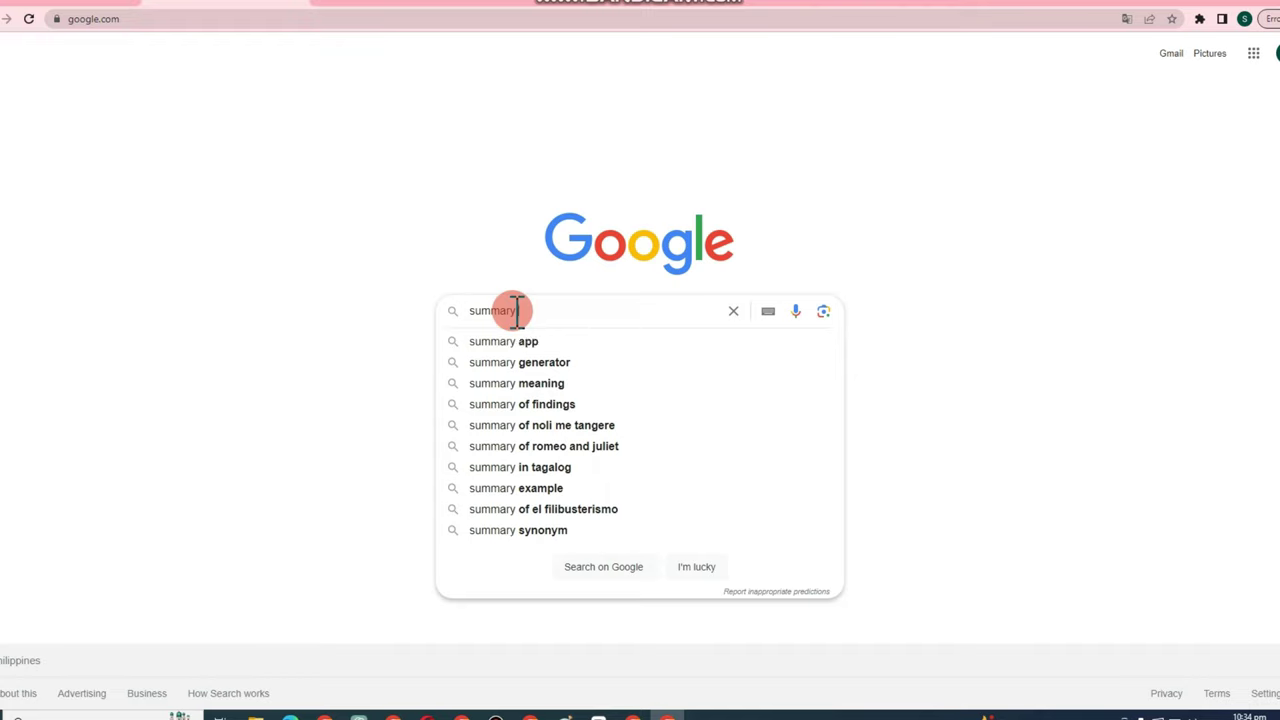
text( of the stor)
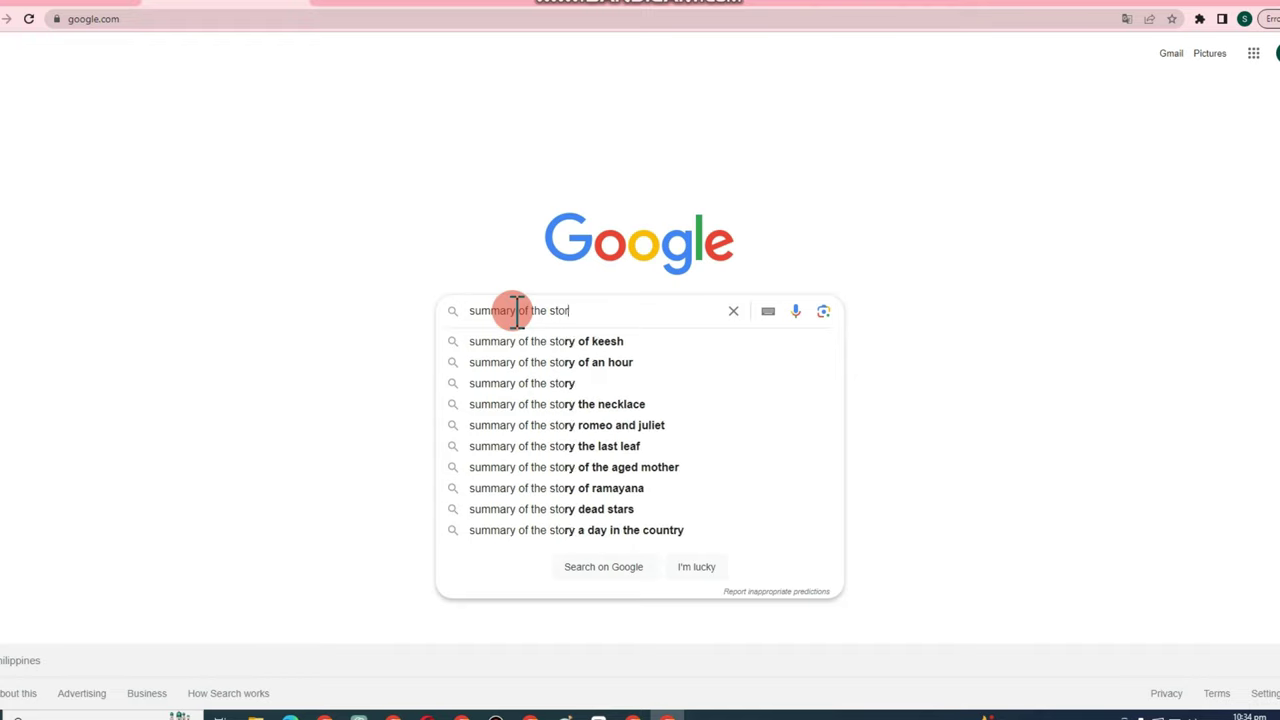
text(y)
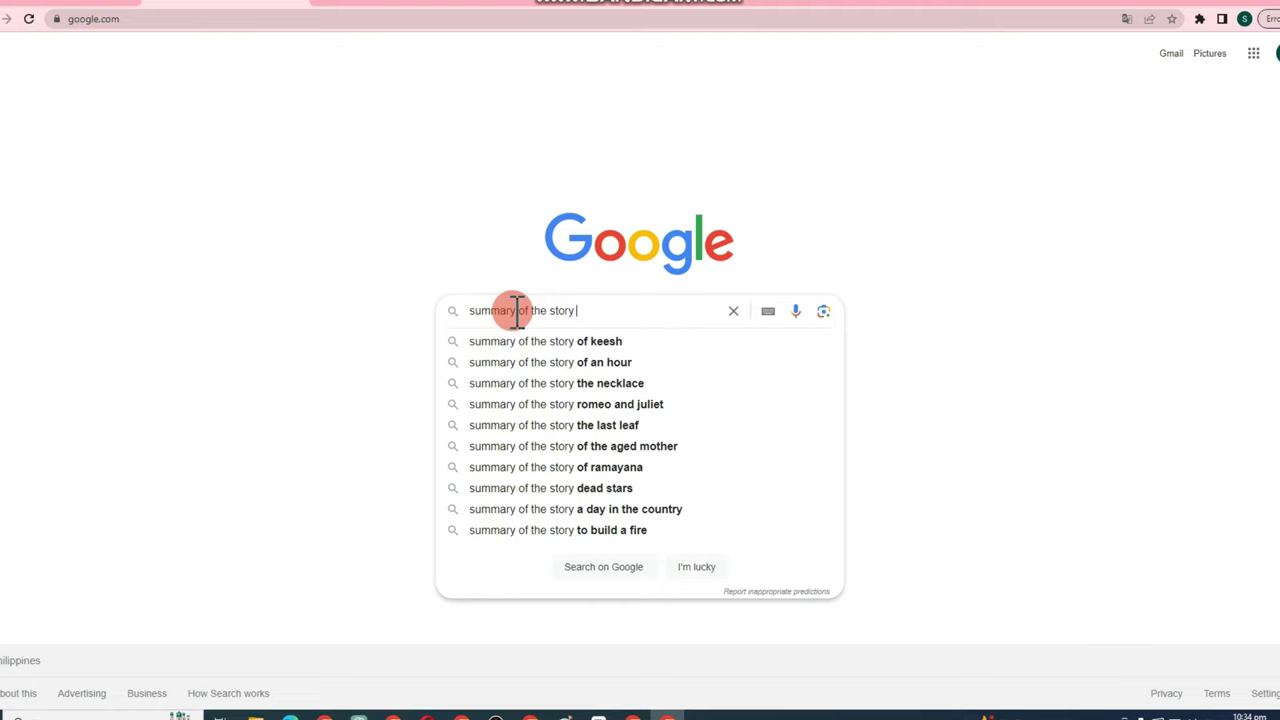
click(625, 385)
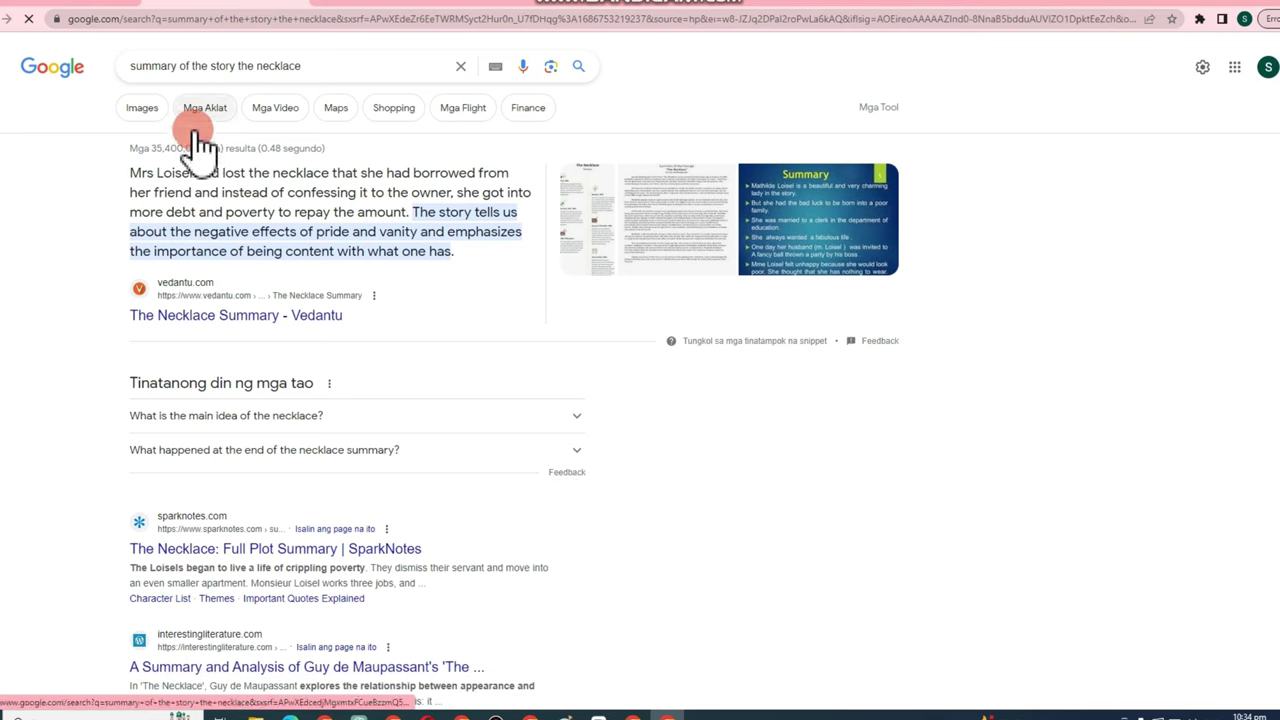
Look through the results and open SparkNotes' 'The Necklace: Full Plot Summary' page.
scroll(257, 383, down, 2)
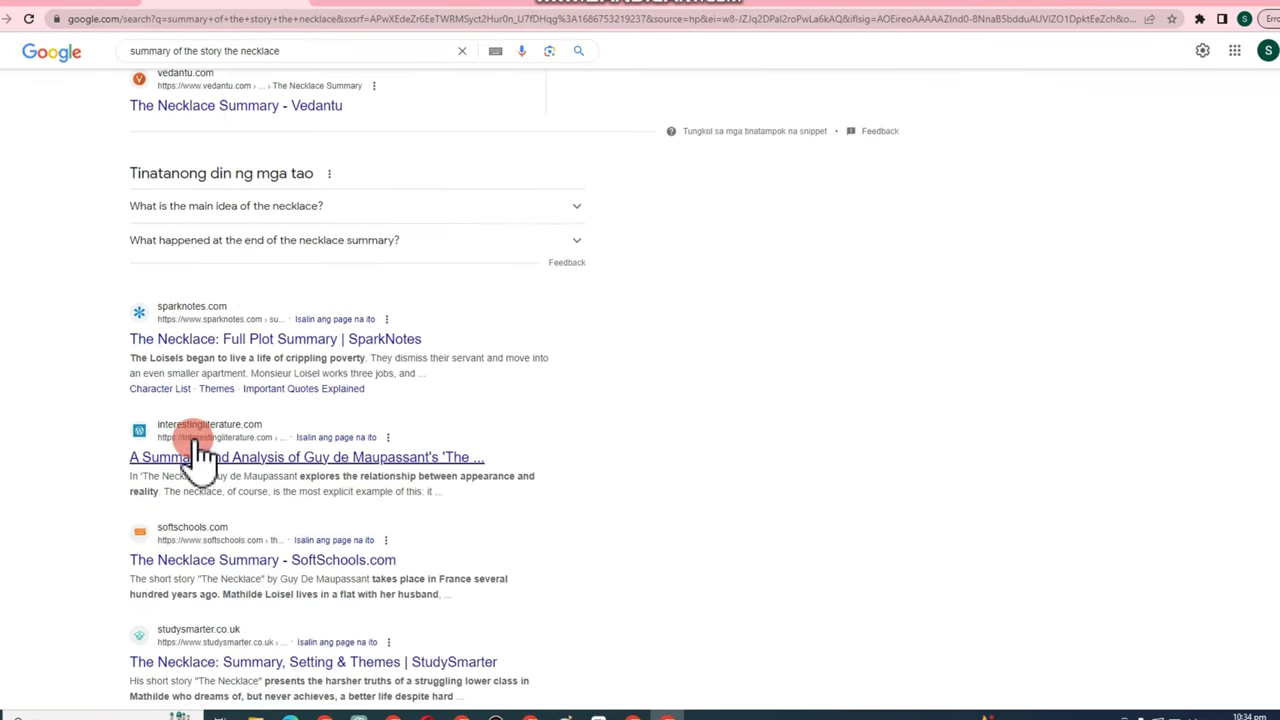
scroll(480, 478, down, 1)
scroll(465, 485, down, 1)
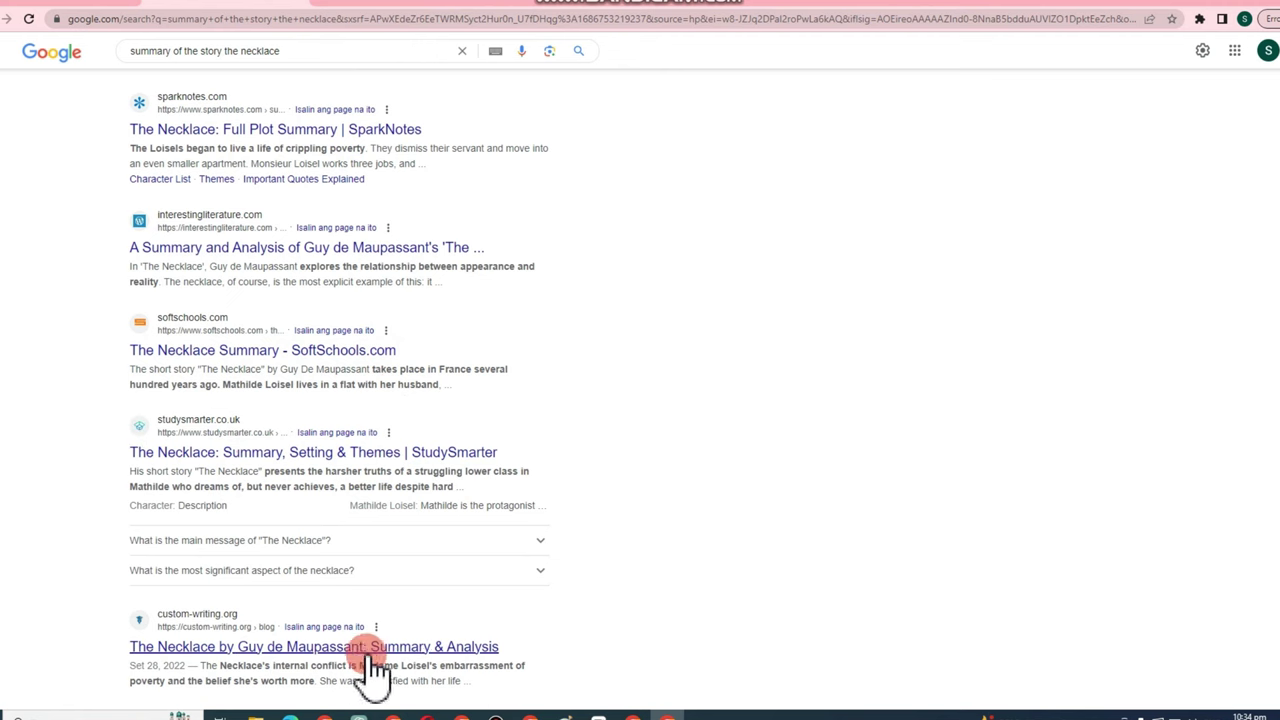
scroll(371, 657, down, 1)
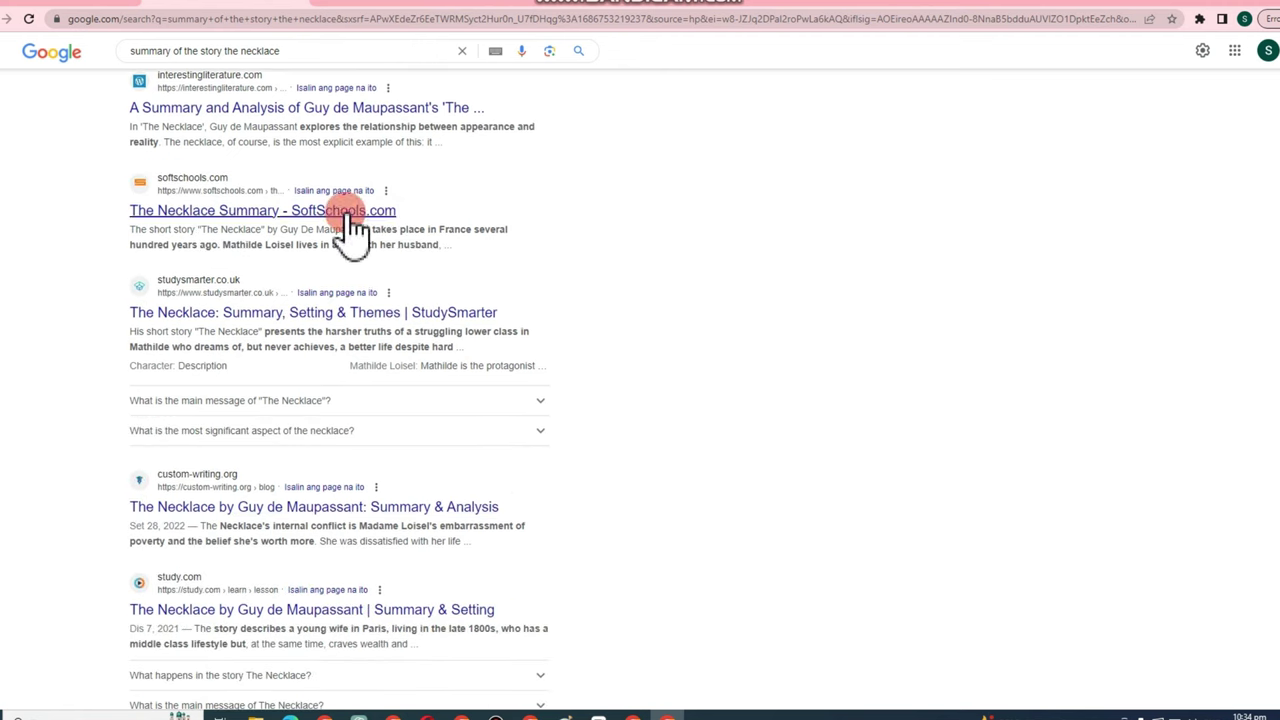
scroll(270, 200, up, 3)
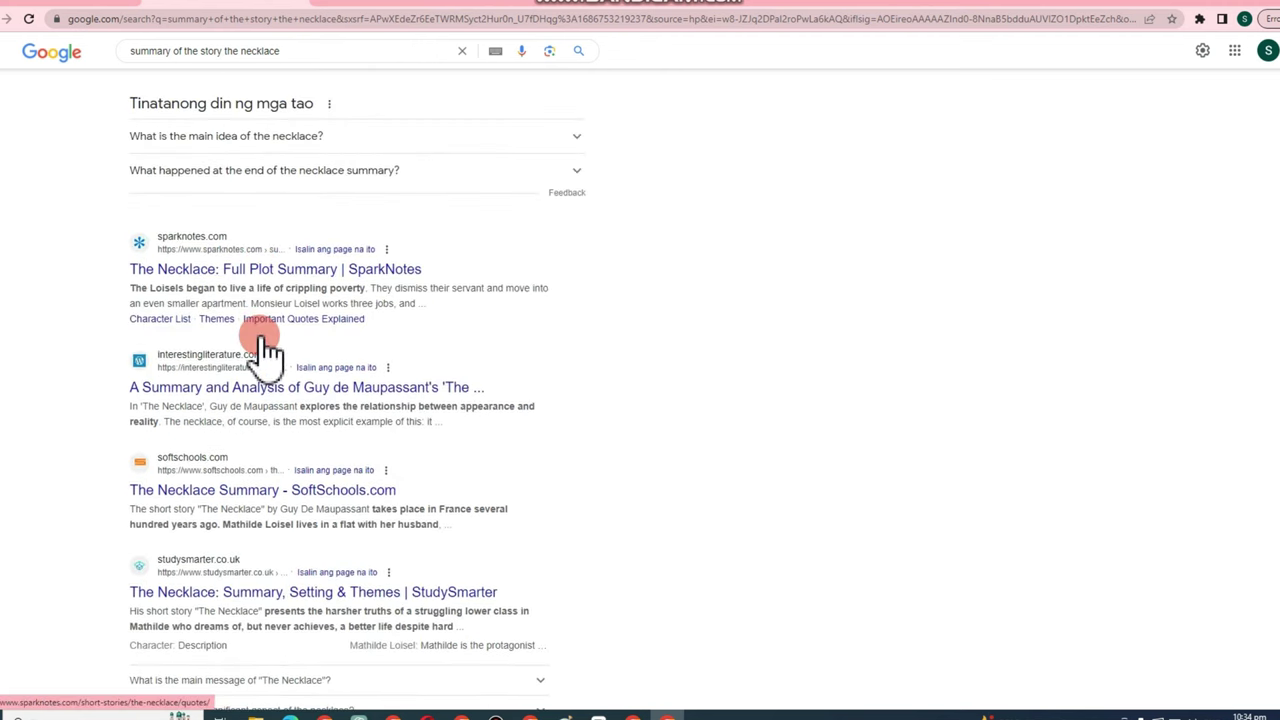
click(251, 269)
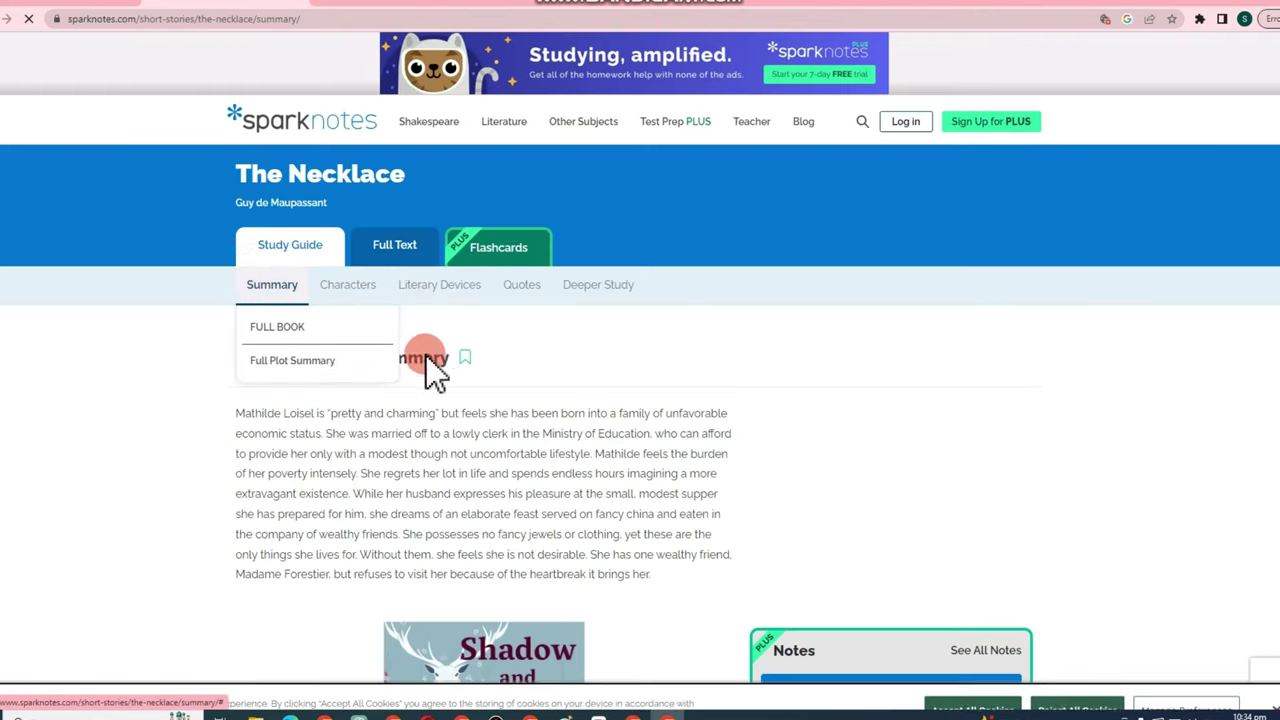
Dismiss the ad popup, then select and copy the first SparkNotes summary paragraph.
scroll(586, 374, down, 2)
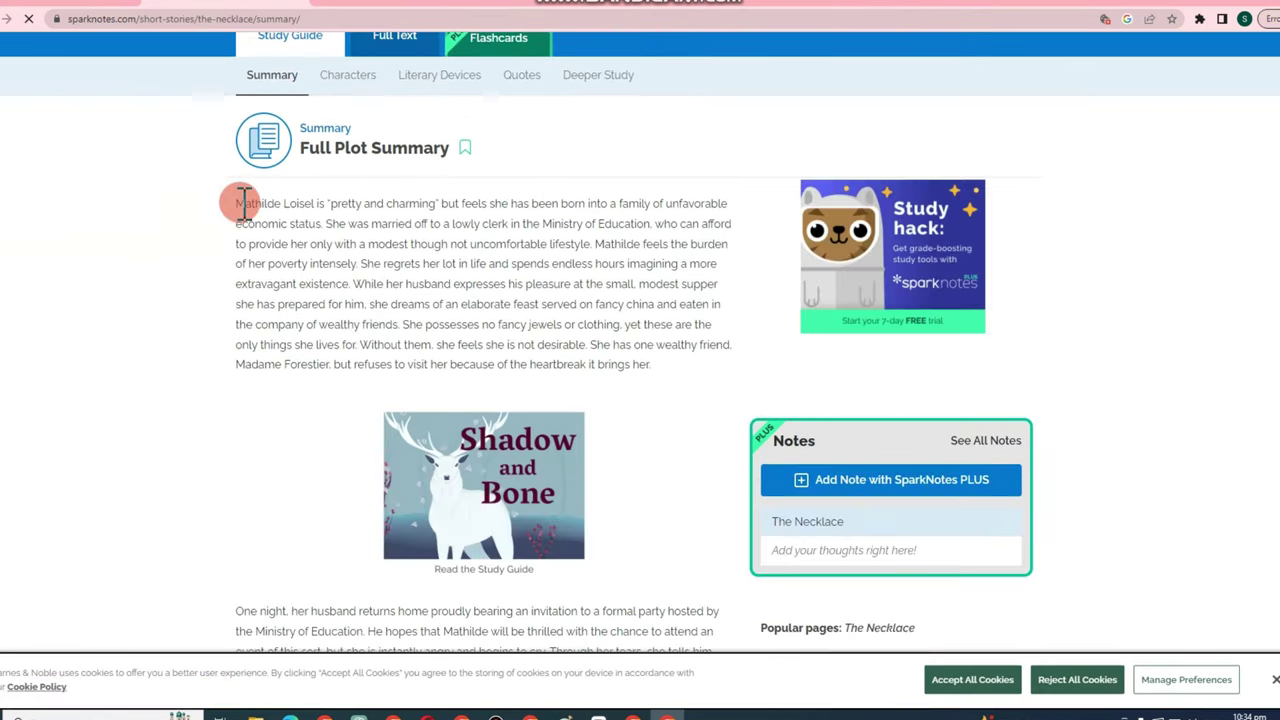
drag(236, 207, 646, 351)
key(ctrl+c)
click(822, 258)
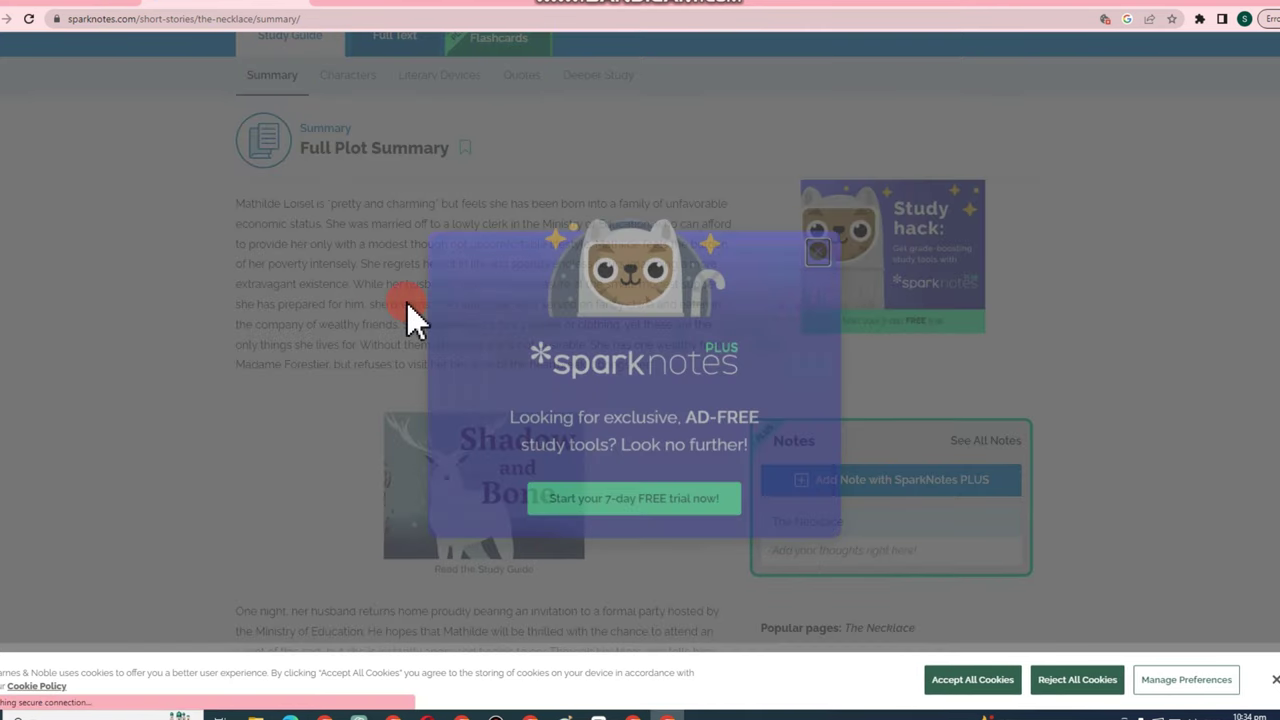
drag(220, 207, 680, 369)
right_click(520, 278)
click(548, 288)
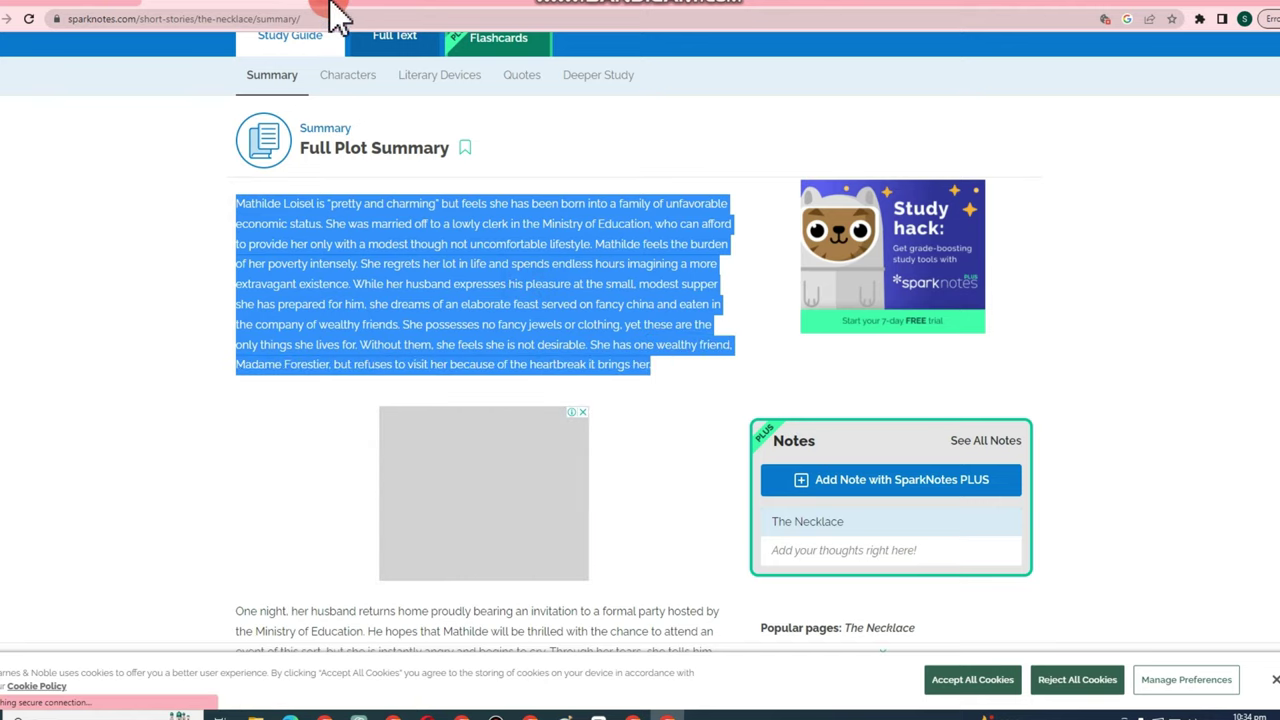
Search 'plagiarism checker' in a new tab and open Duplichecker.
click(332, 3)
text(pla)
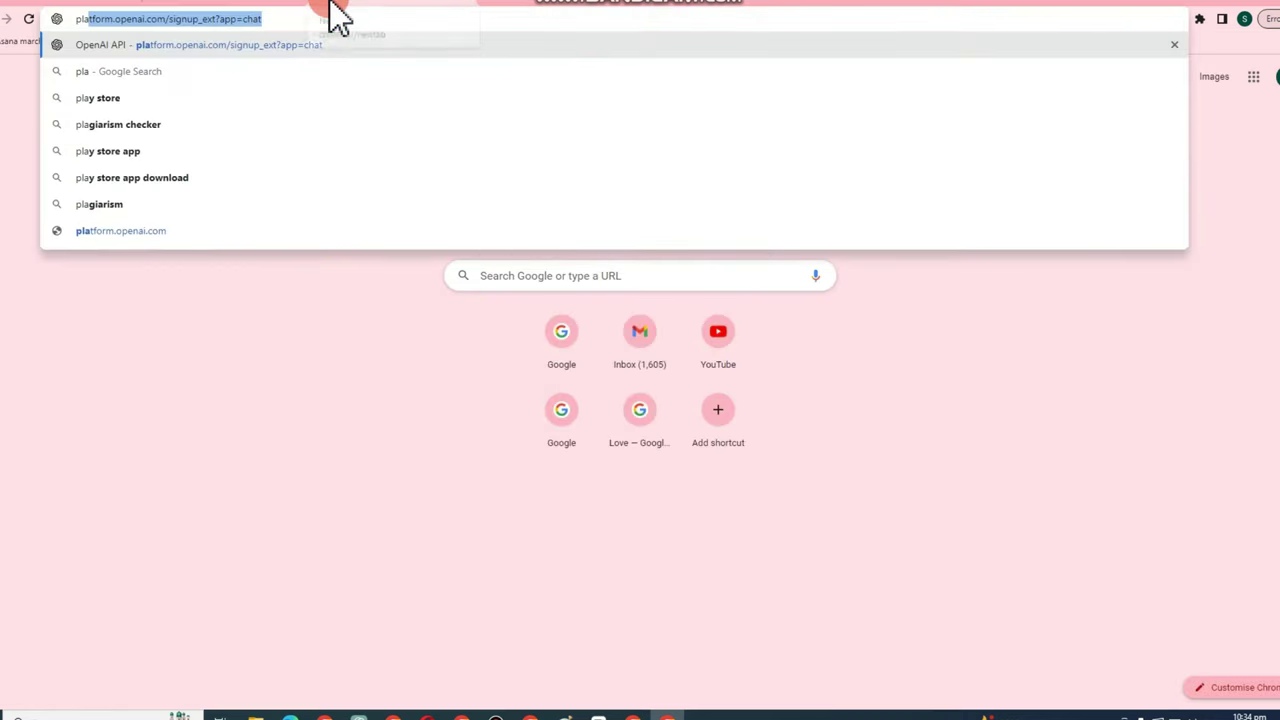
text(gi)
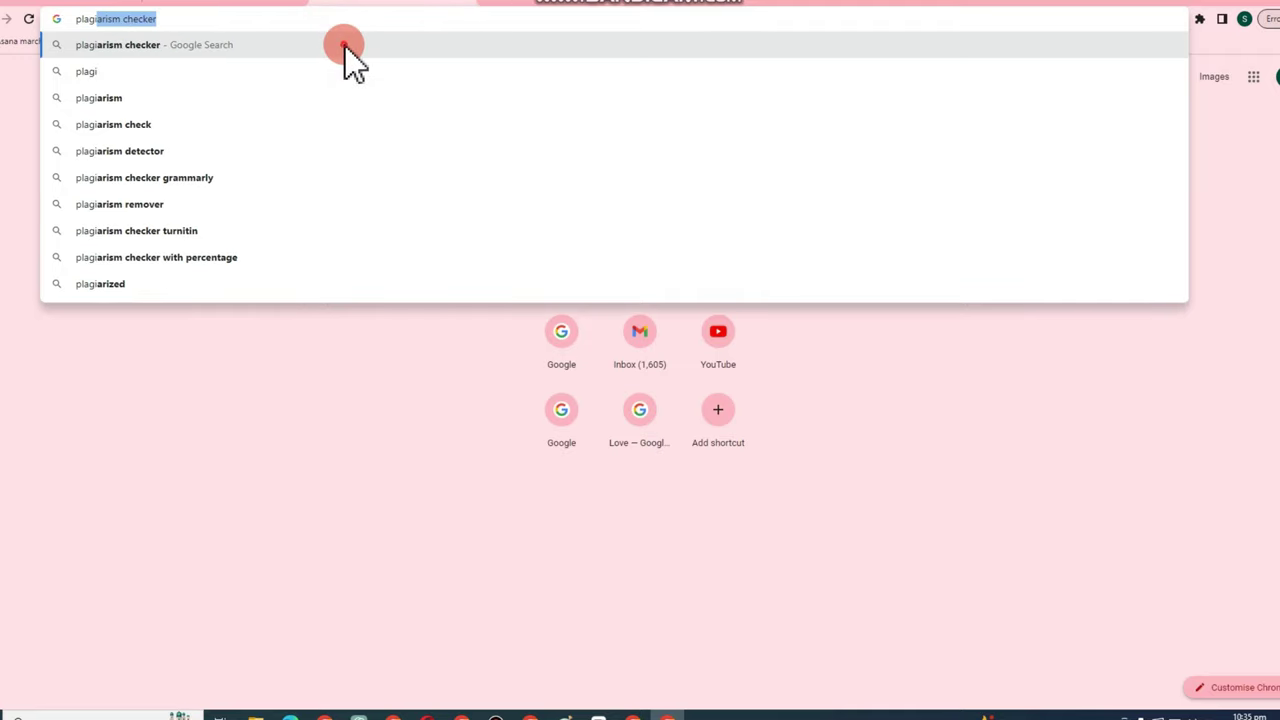
click(344, 44)
scroll(222, 450, down, 2)
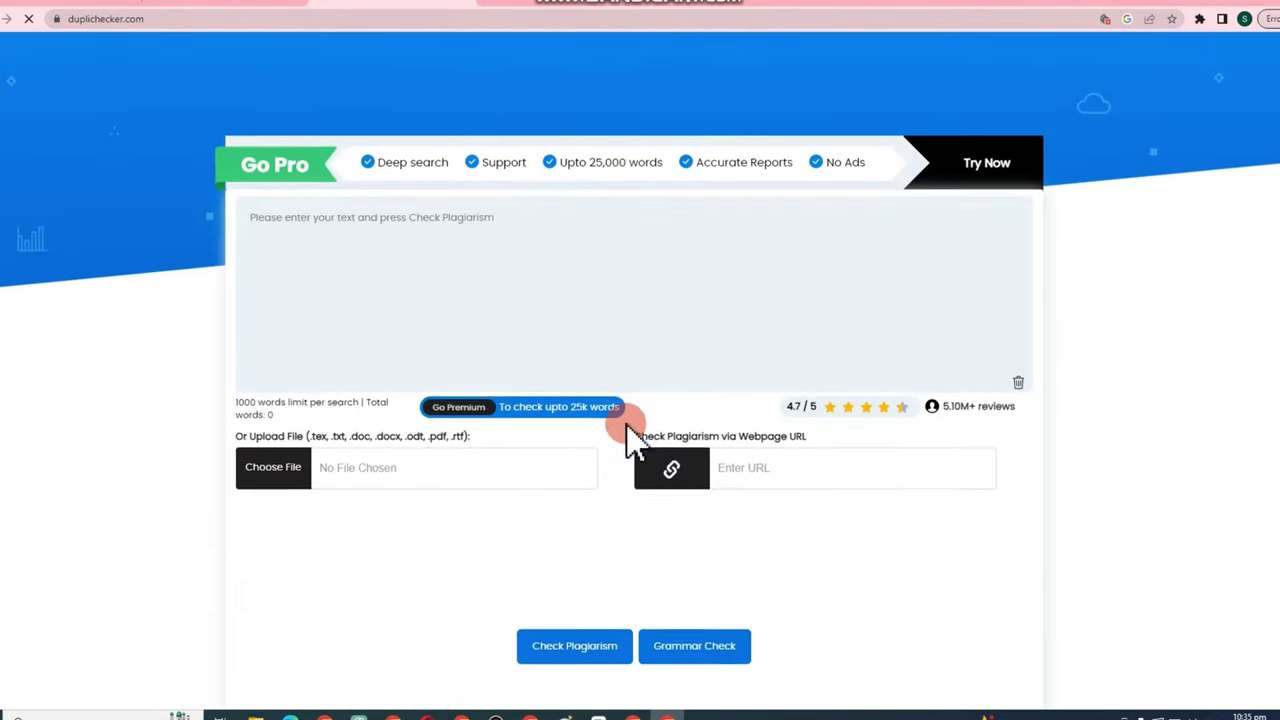
scroll(409, 109, up, 3)
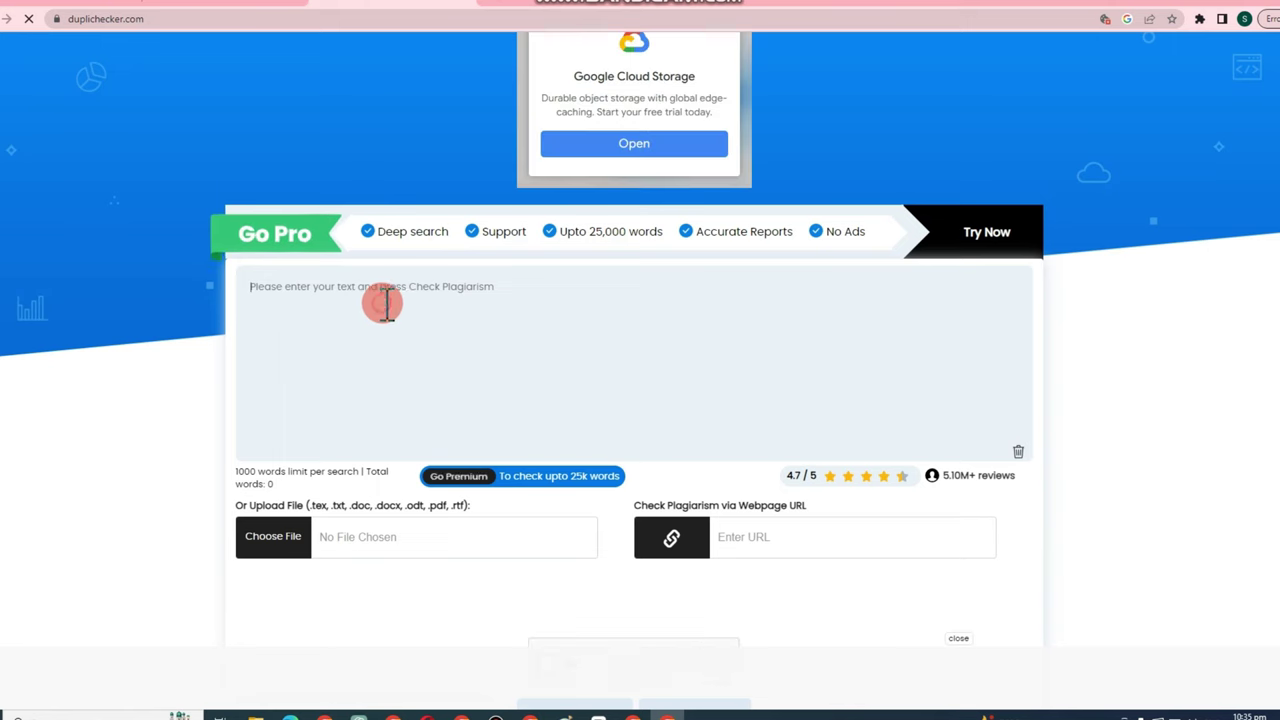
Paste the copied Necklace paragraph into Duplichecker's text box and try Check Plagiarism.
right_click(383, 304)
click(430, 411)
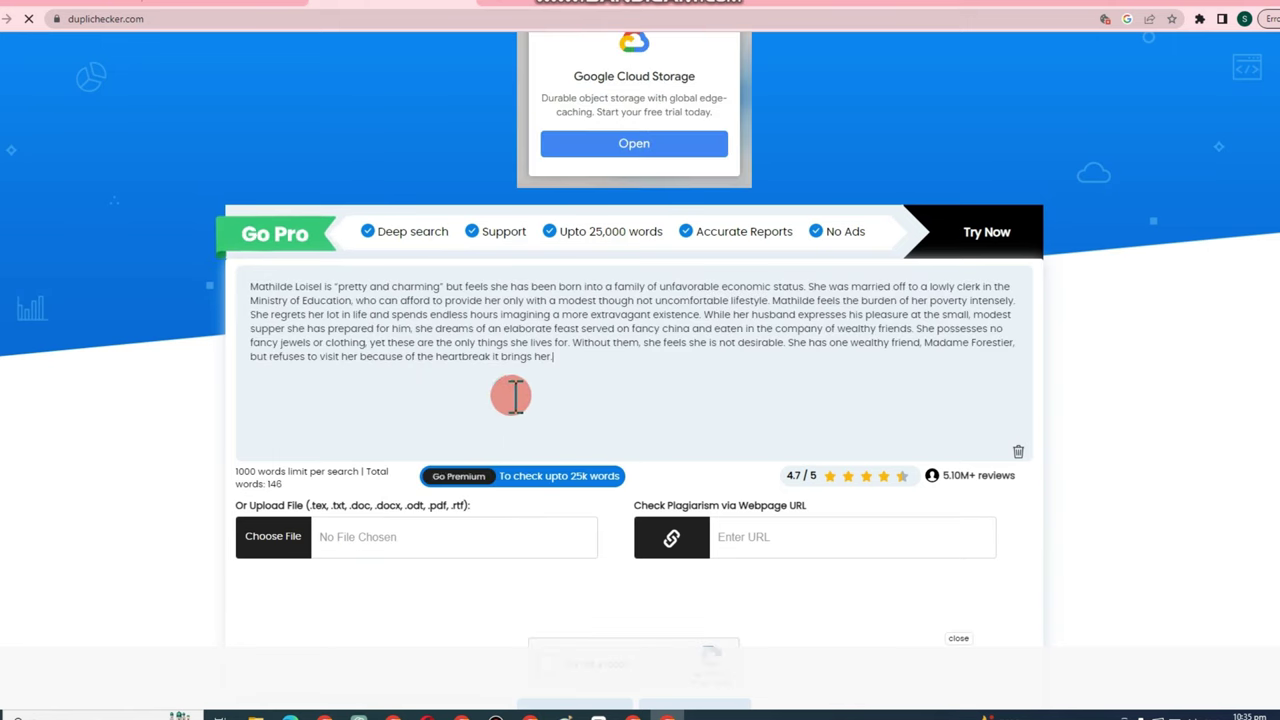
scroll(660, 490, down, 1)
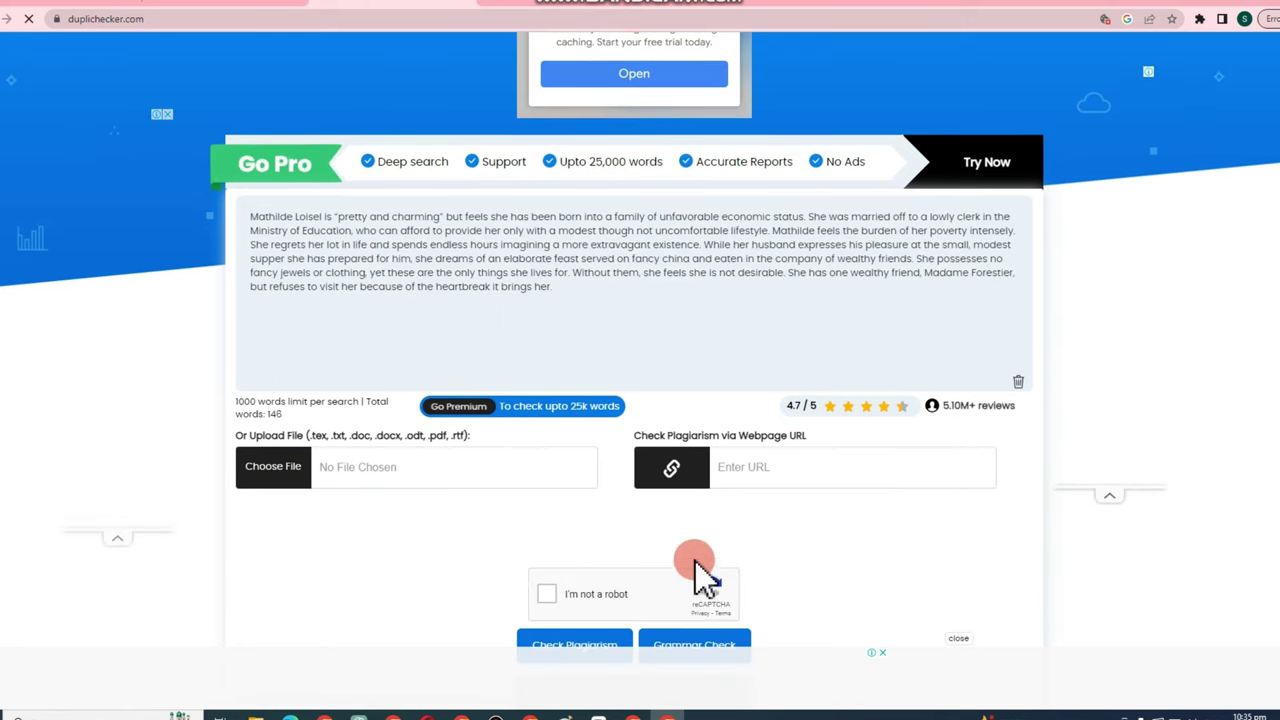
scroll(700, 571, down, 2)
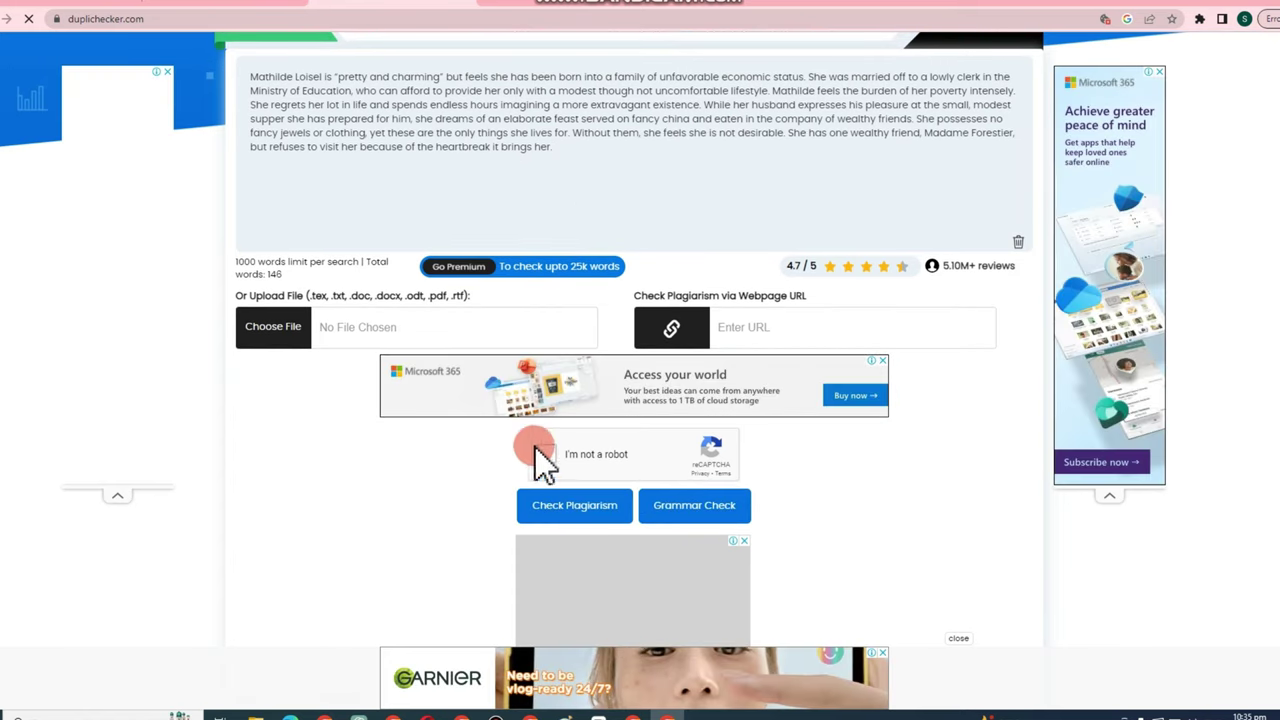
click(612, 500)
Tick the 'I'm not a robot' reCAPTCHA and submit the paragraph for the plagiarism scan.
scroll(620, 490, down, 5)
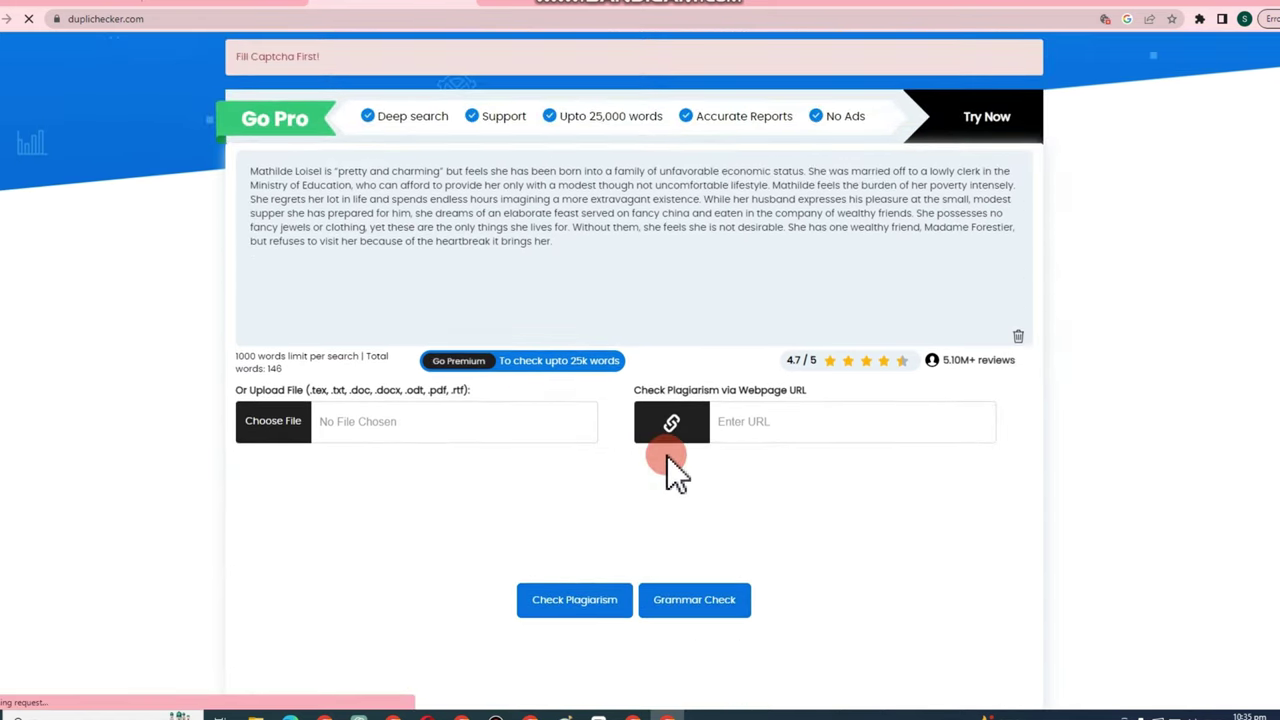
scroll(740, 400, down, 2)
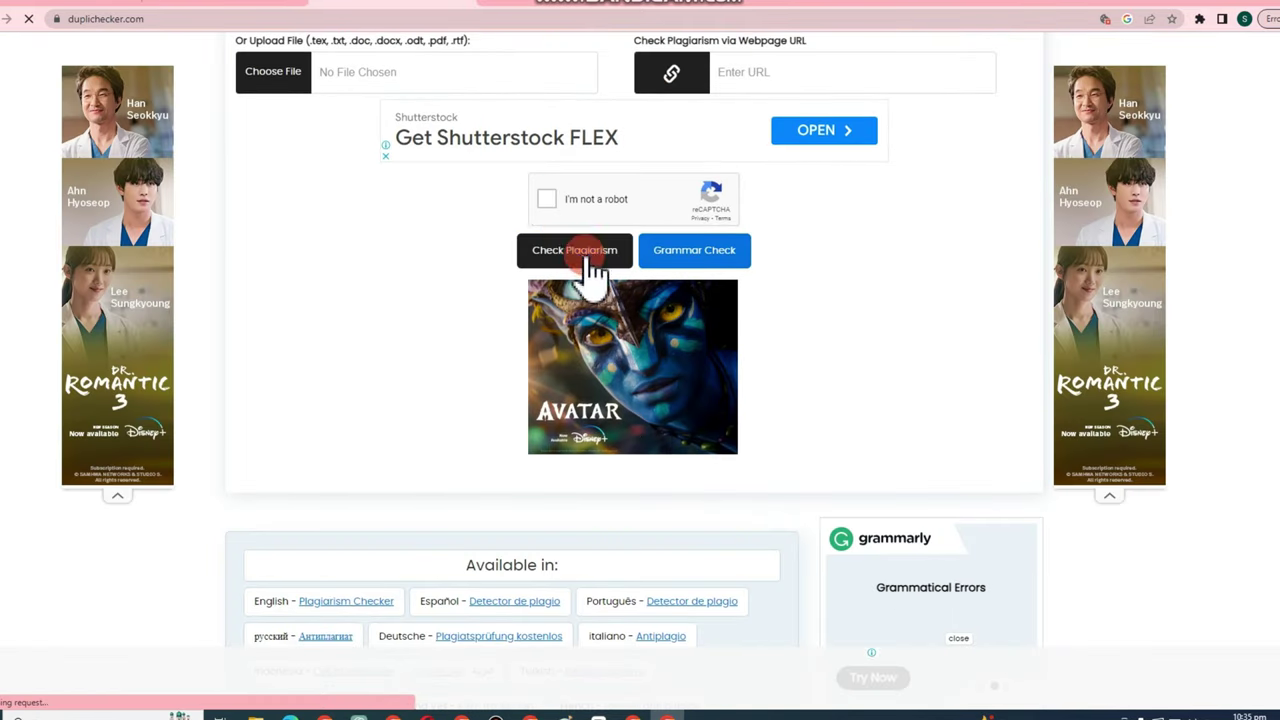
click(549, 199)
click(589, 245)
click(590, 255)
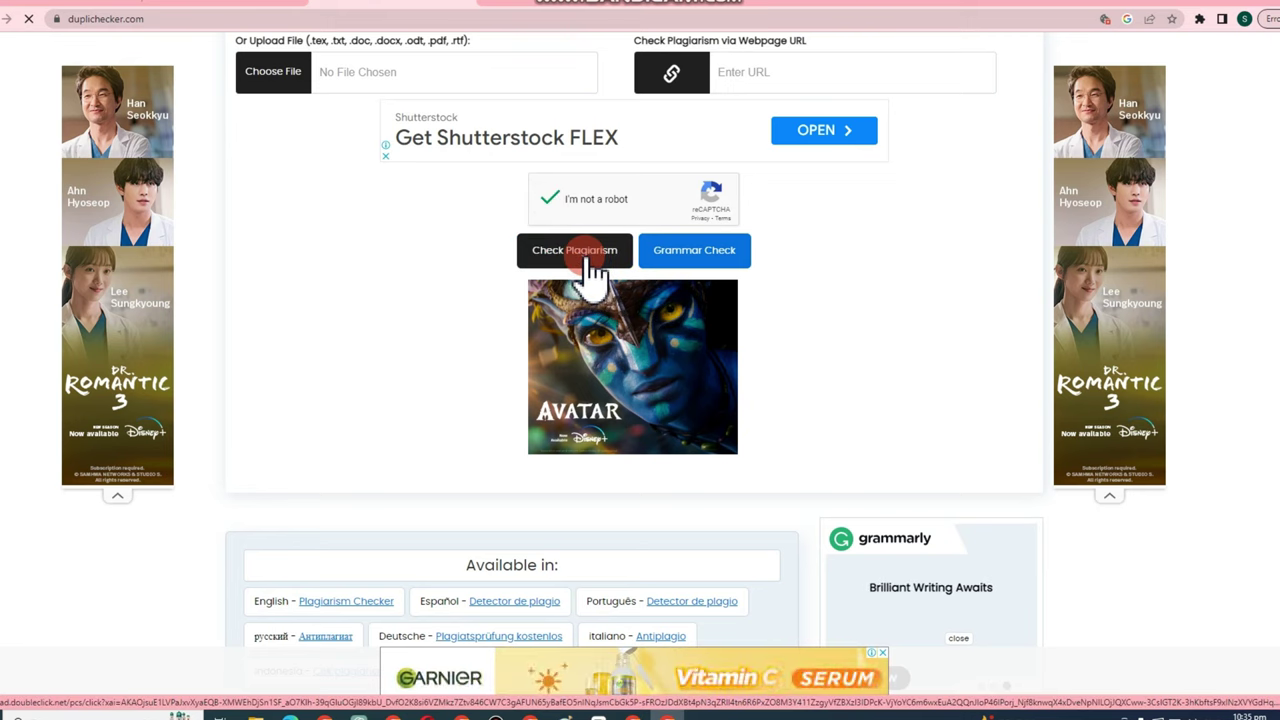
scroll(540, 220, up, 2)
click(493, 180)
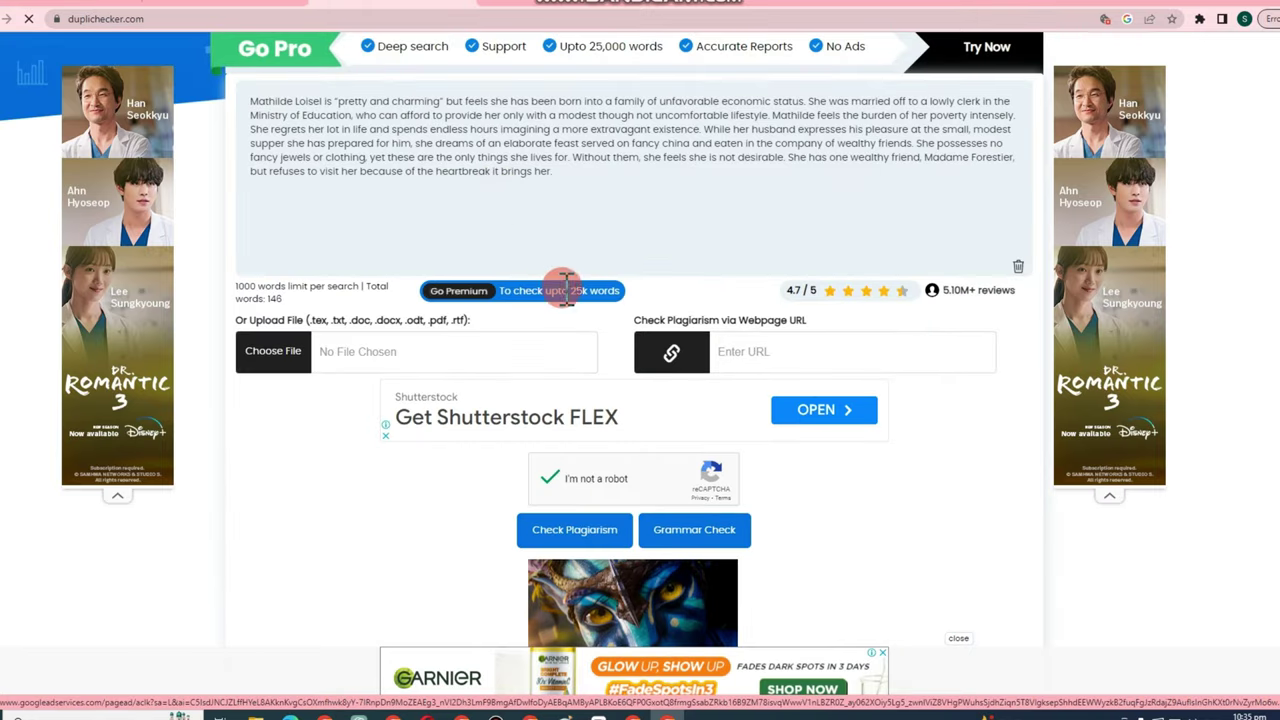
click(602, 545)
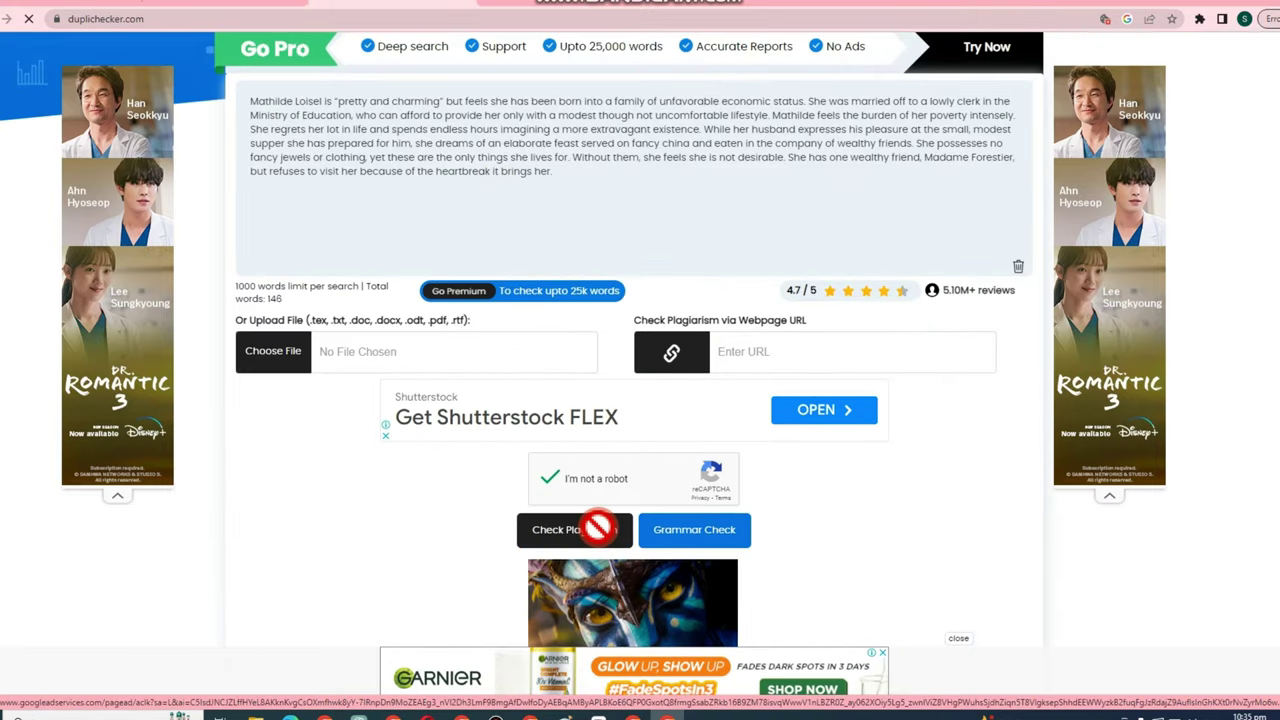
click(641, 477)
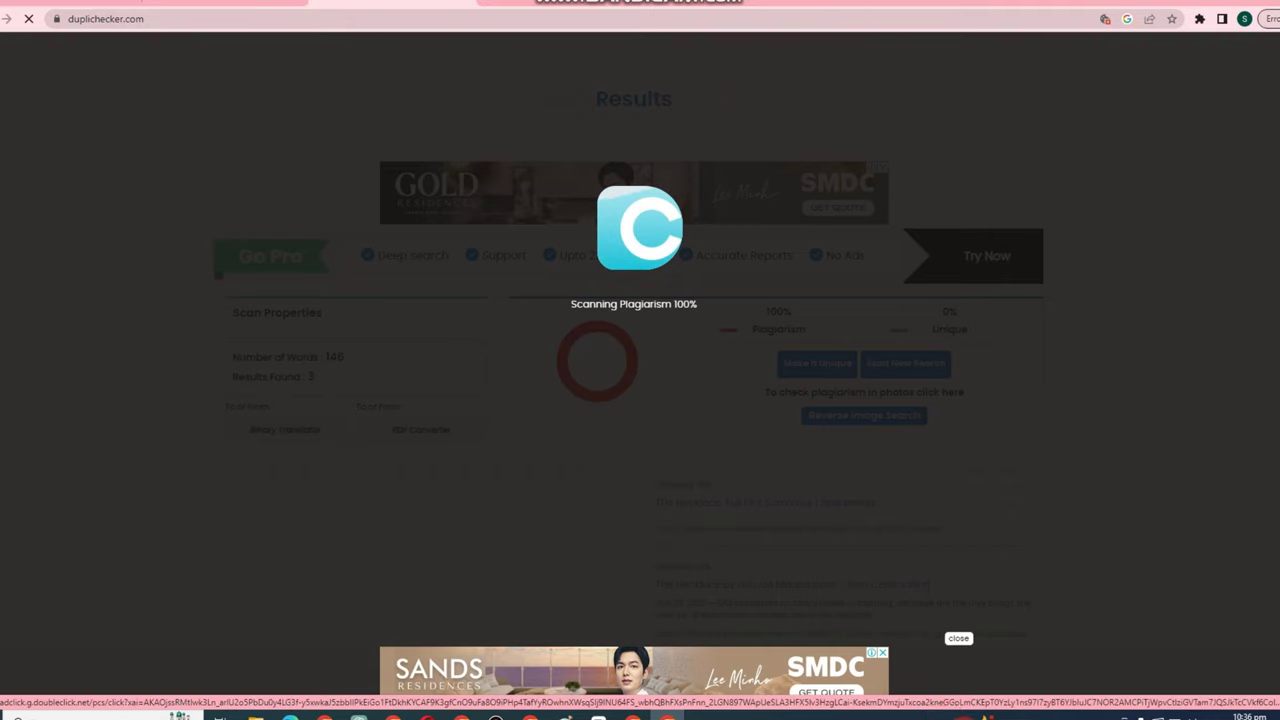
Close the bottom ad and Grammarly popup on the 100% plagiarism report, then start a ChatGPT message.
click(882, 653)
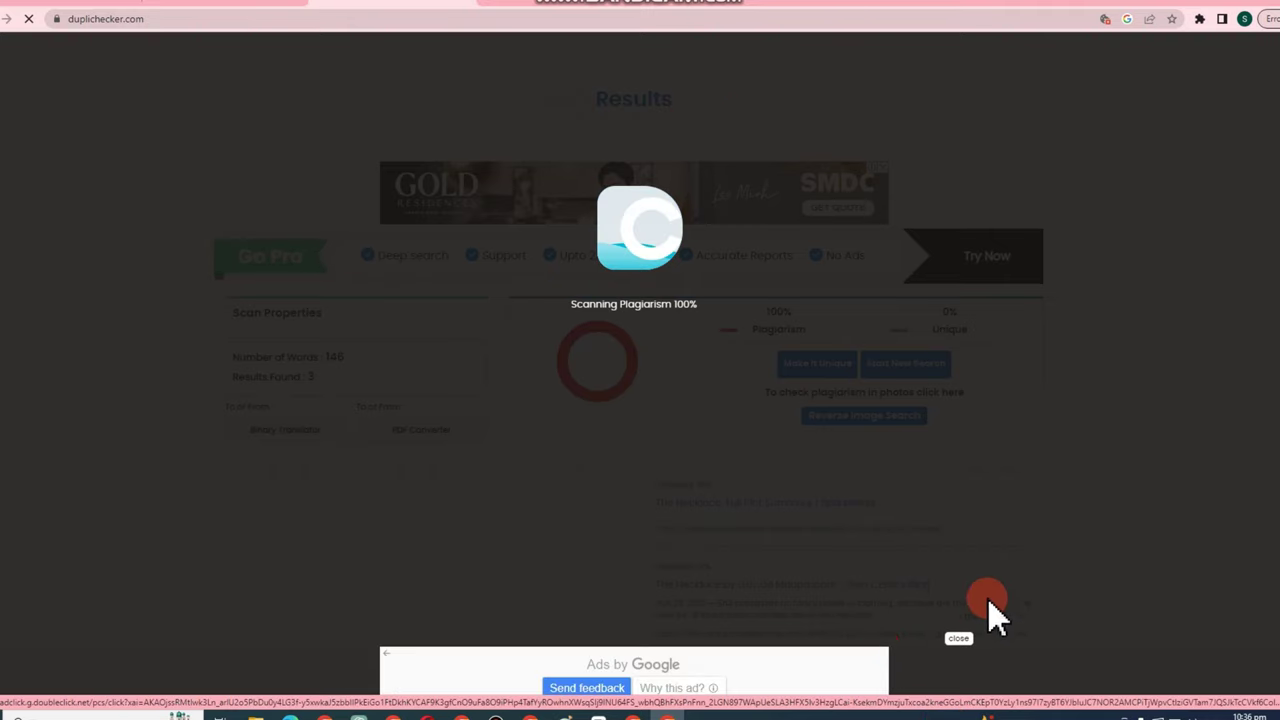
click(963, 641)
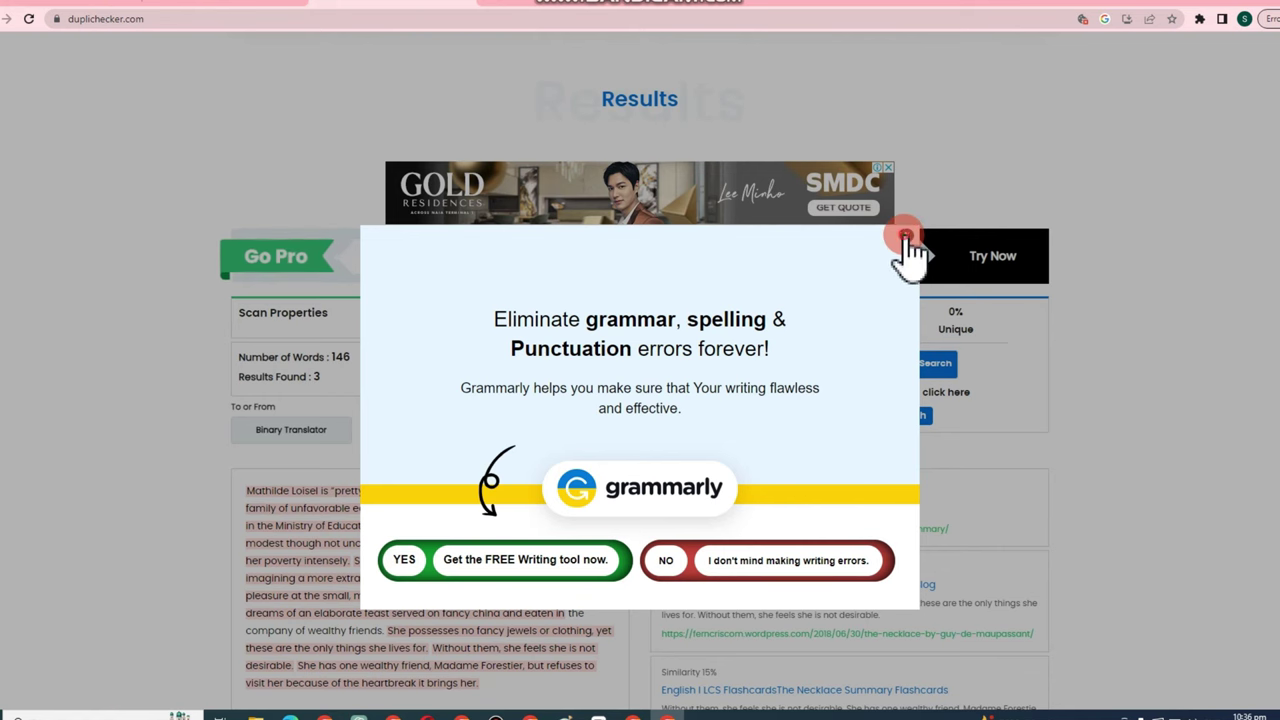
click(906, 238)
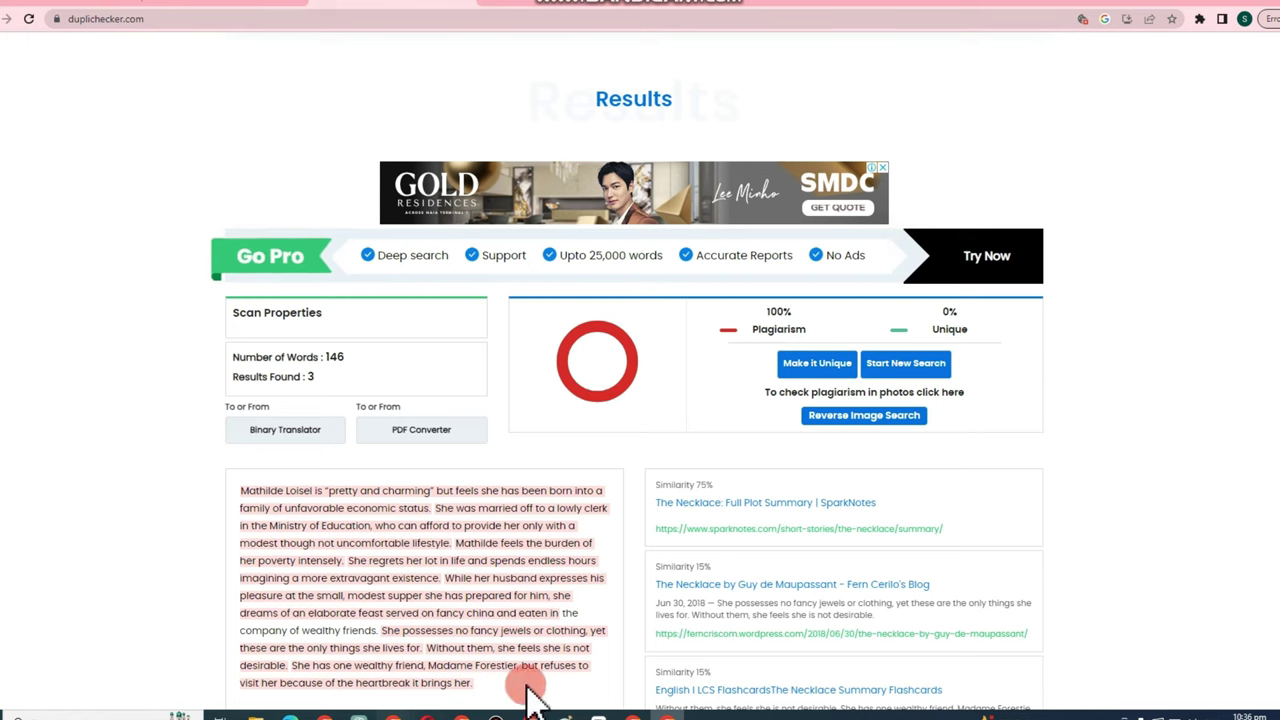
click(571, 712)
click(531, 624)
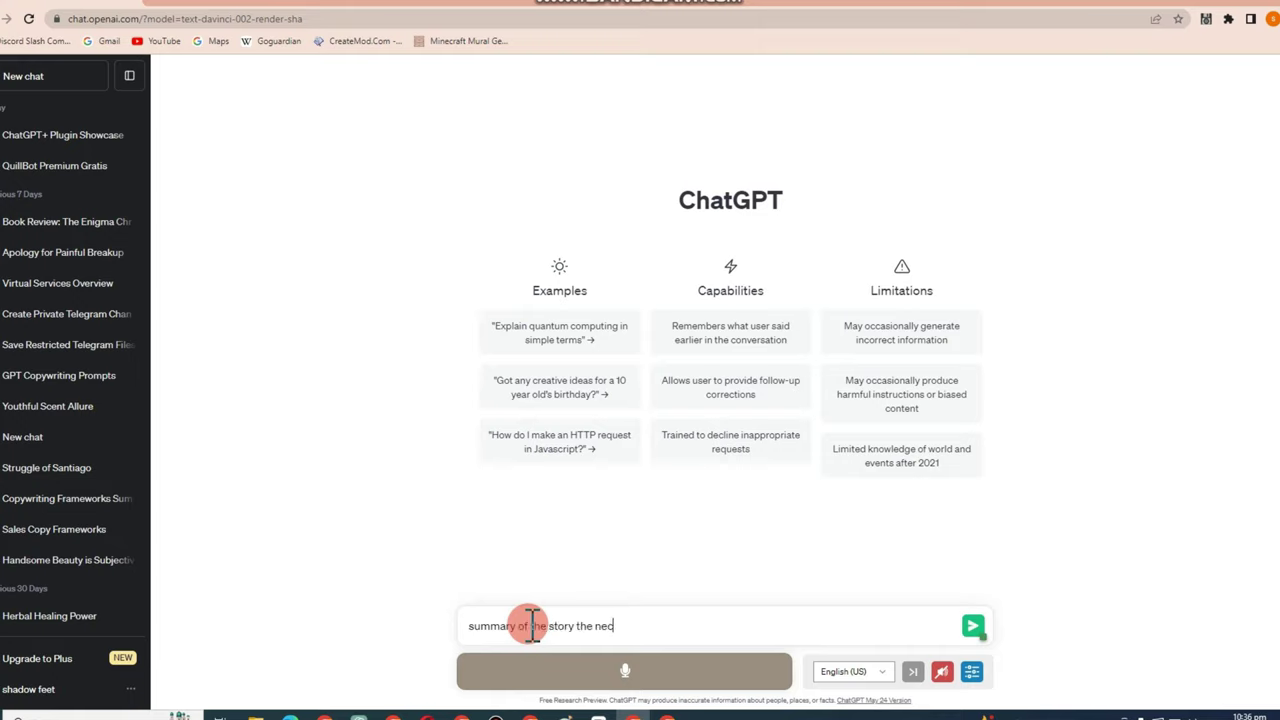
Send 'summary of the story the necklace' to ChatGPT and copy its full six-paragraph reply.
key(Return)
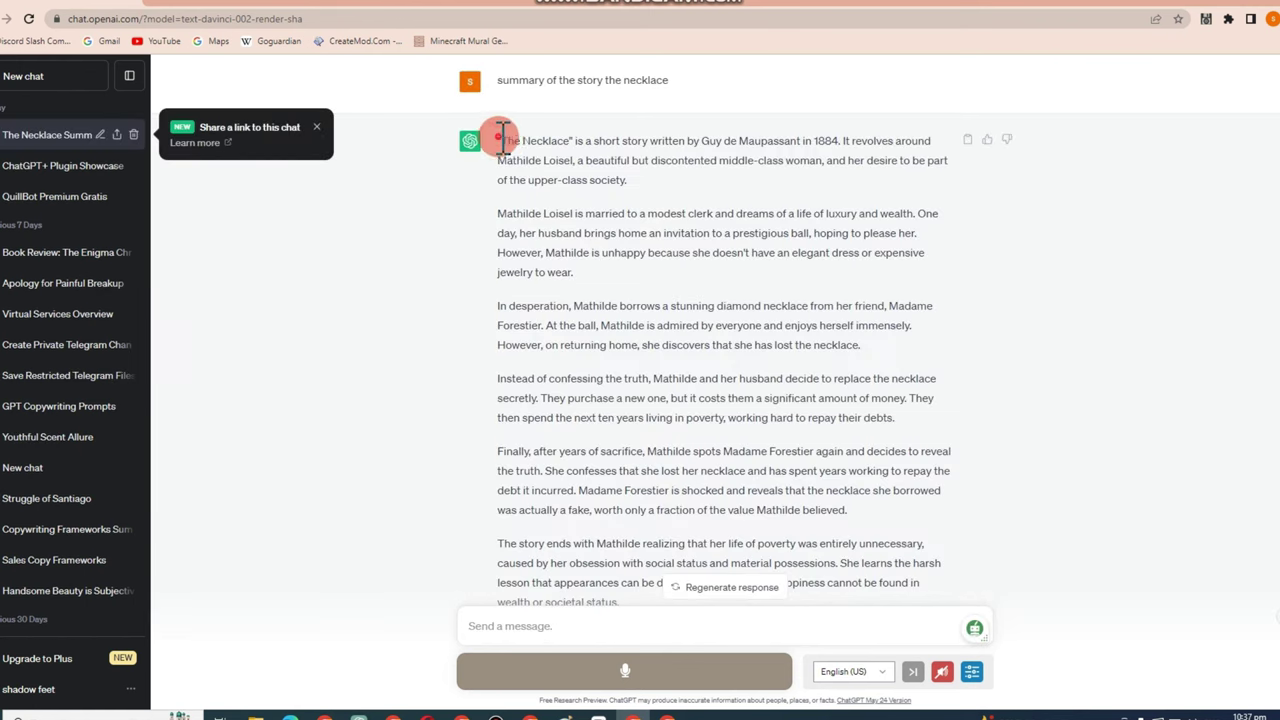
drag(499, 141, 686, 557)
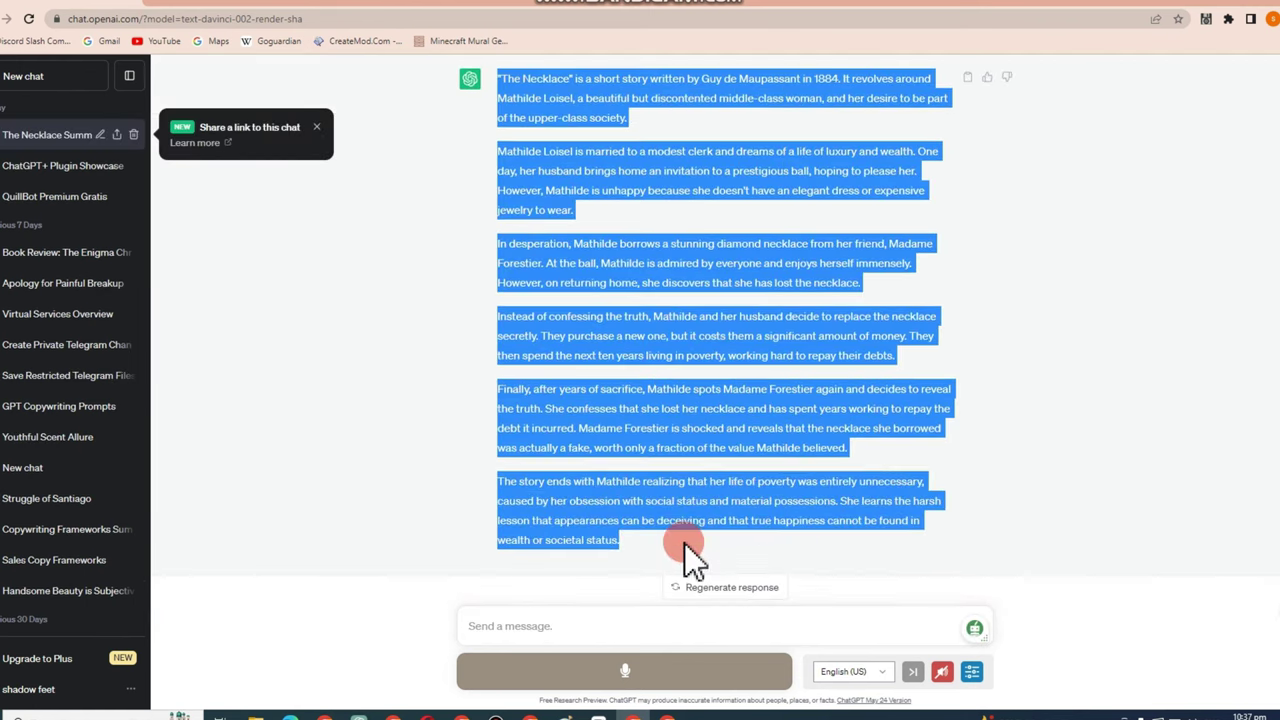
right_click(653, 260)
click(680, 266)
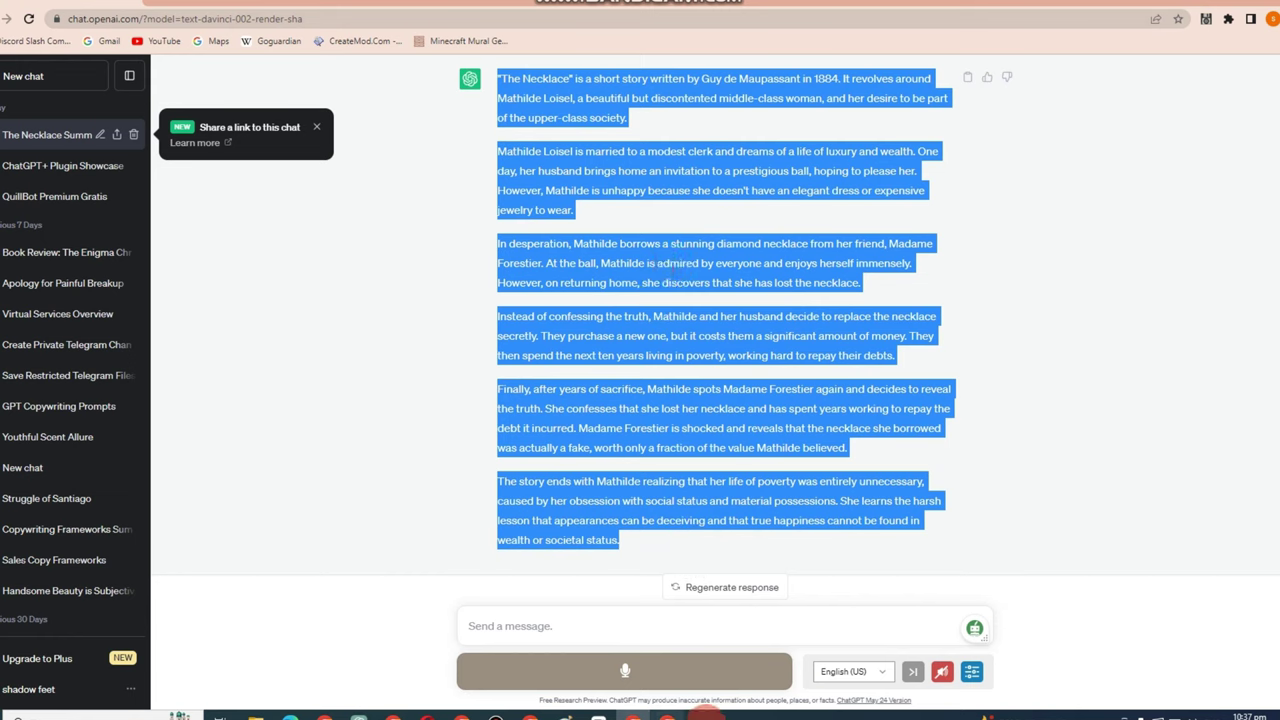
Paste the ChatGPT summary into QuillBot and paraphrase it.
click(670, 715)
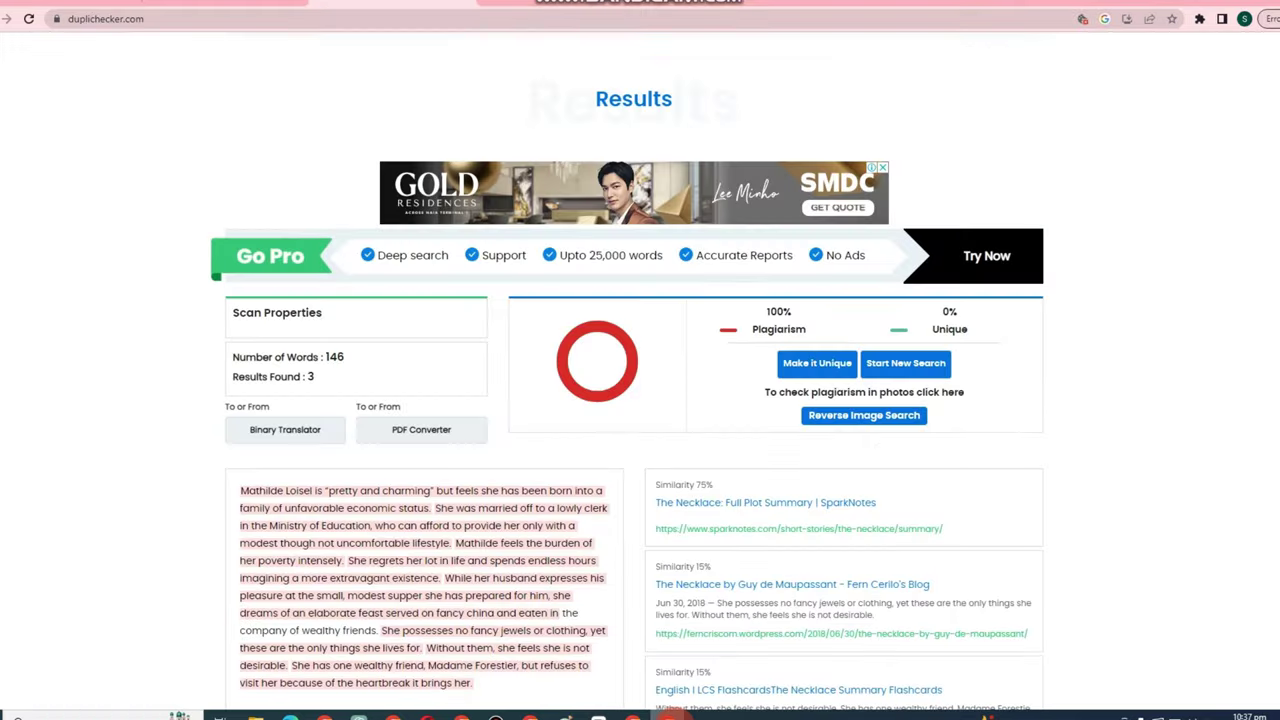
click(10, 18)
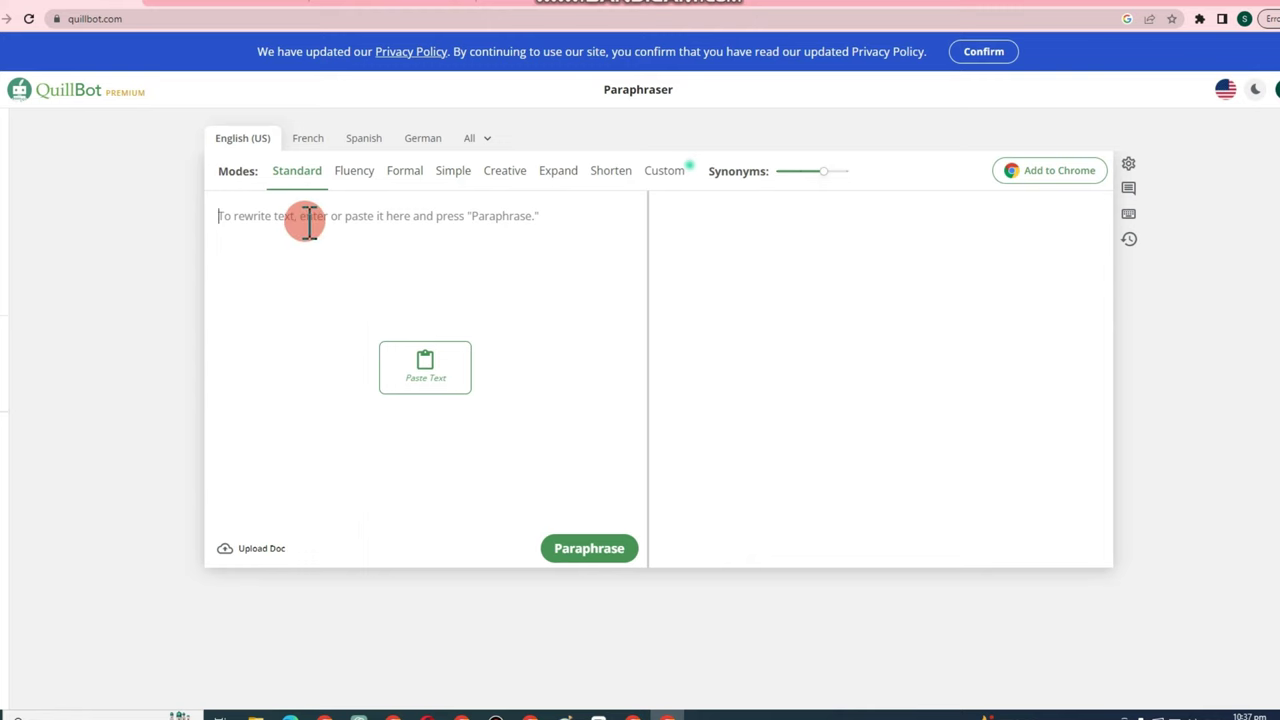
key(ctrl+v)
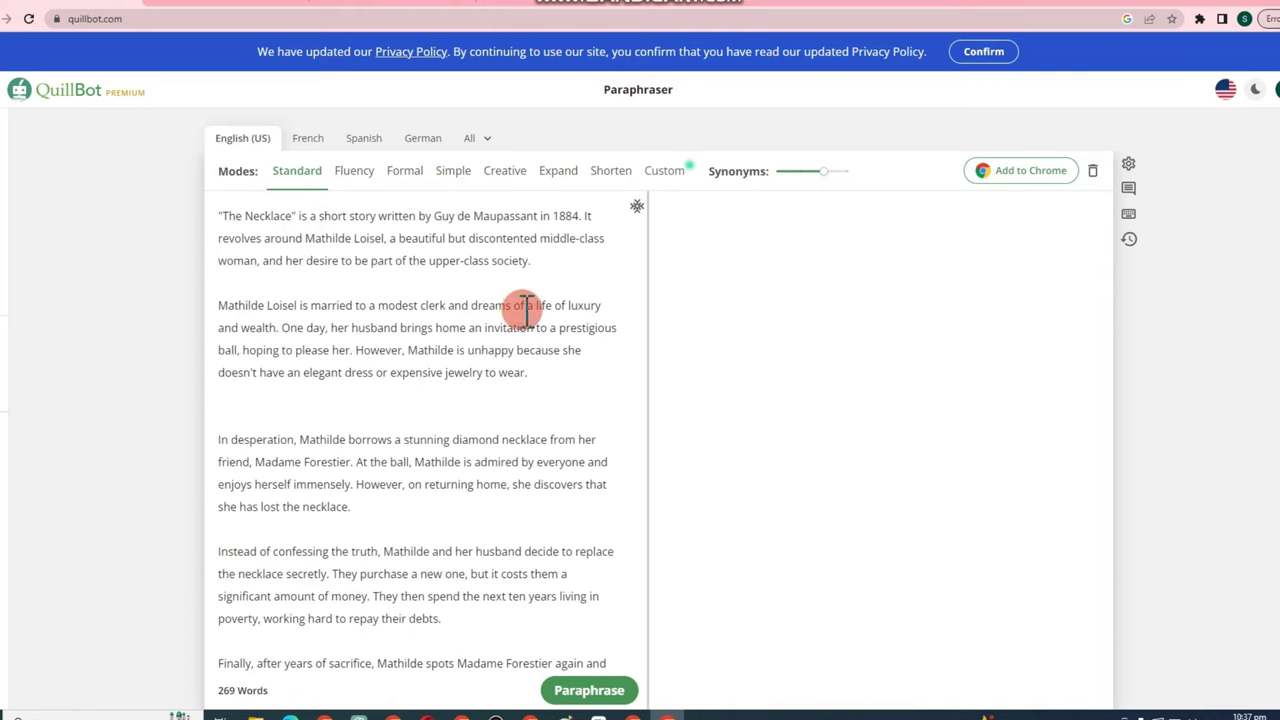
scroll(545, 328, down, 5)
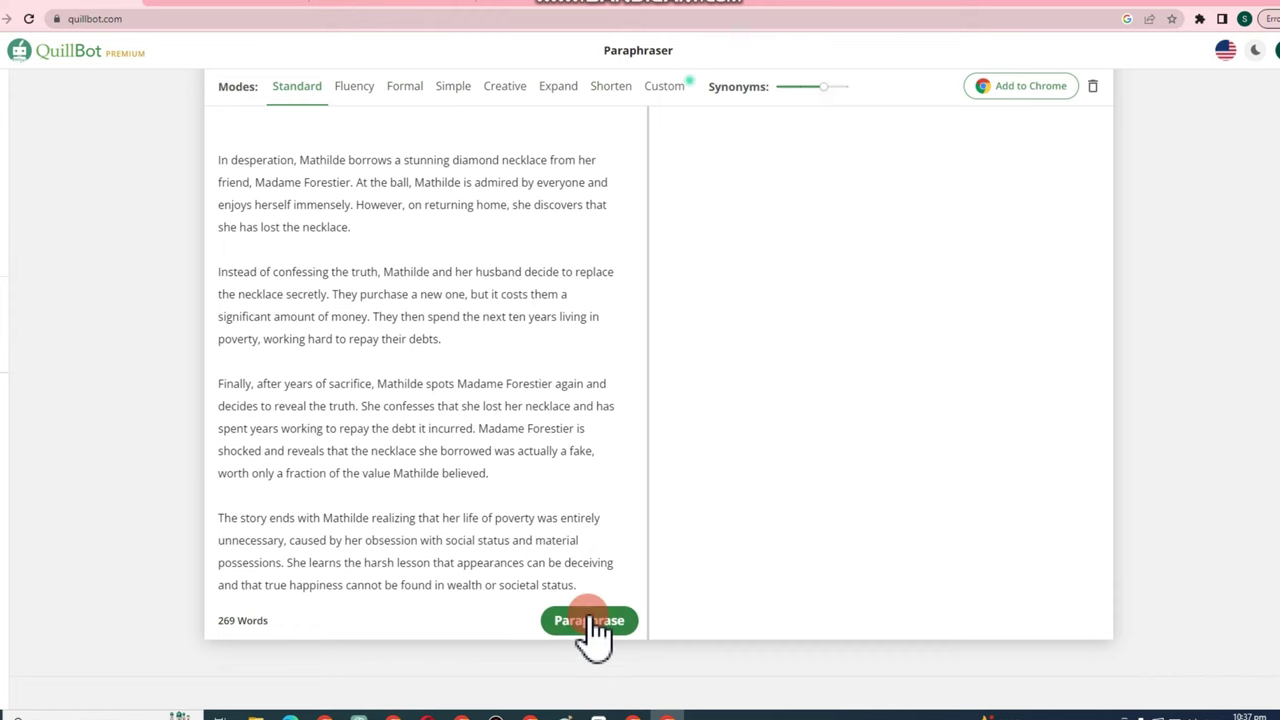
click(590, 622)
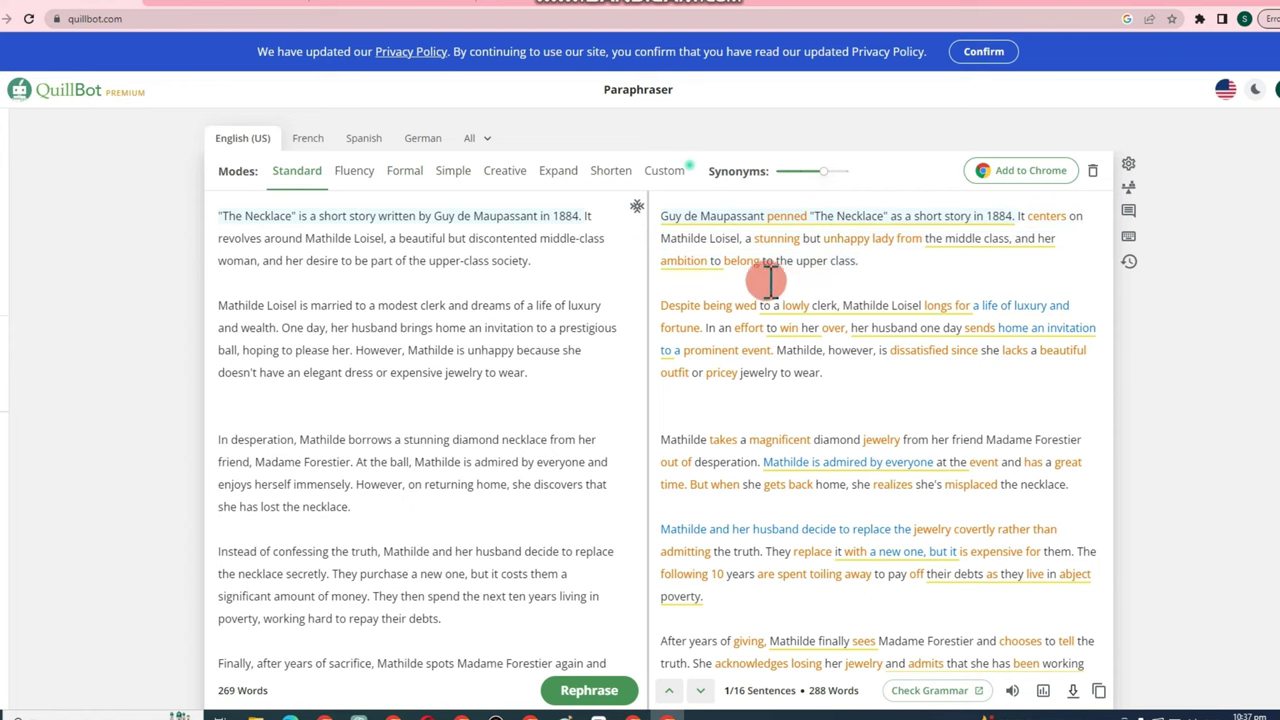
Copy QuillBot's paraphrased output and return to the Duplichecker tab.
drag(662, 212, 905, 255)
right_click(905, 255)
click(955, 295)
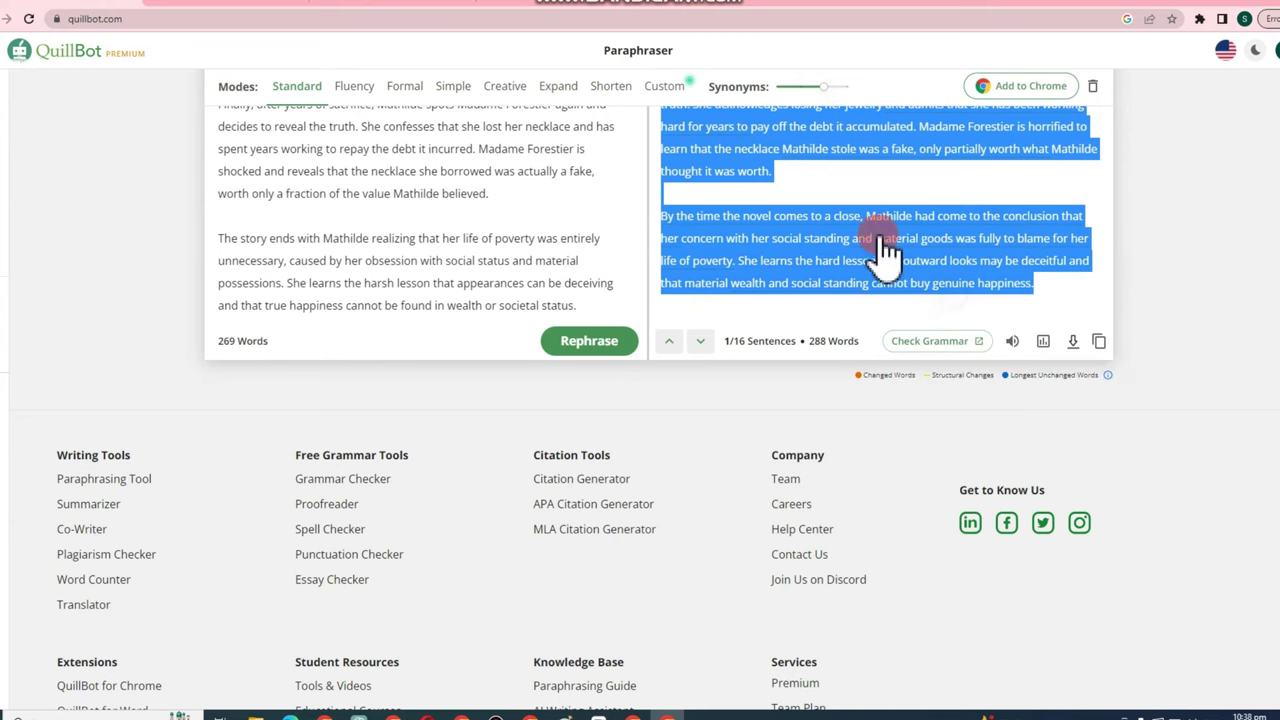
click(386, 6)
scroll(350, 290, down, 2)
Reload Duplichecker, tick the reCAPTCHA and try Check Plagiarism on the 288-word paraphrase.
click(29, 18)
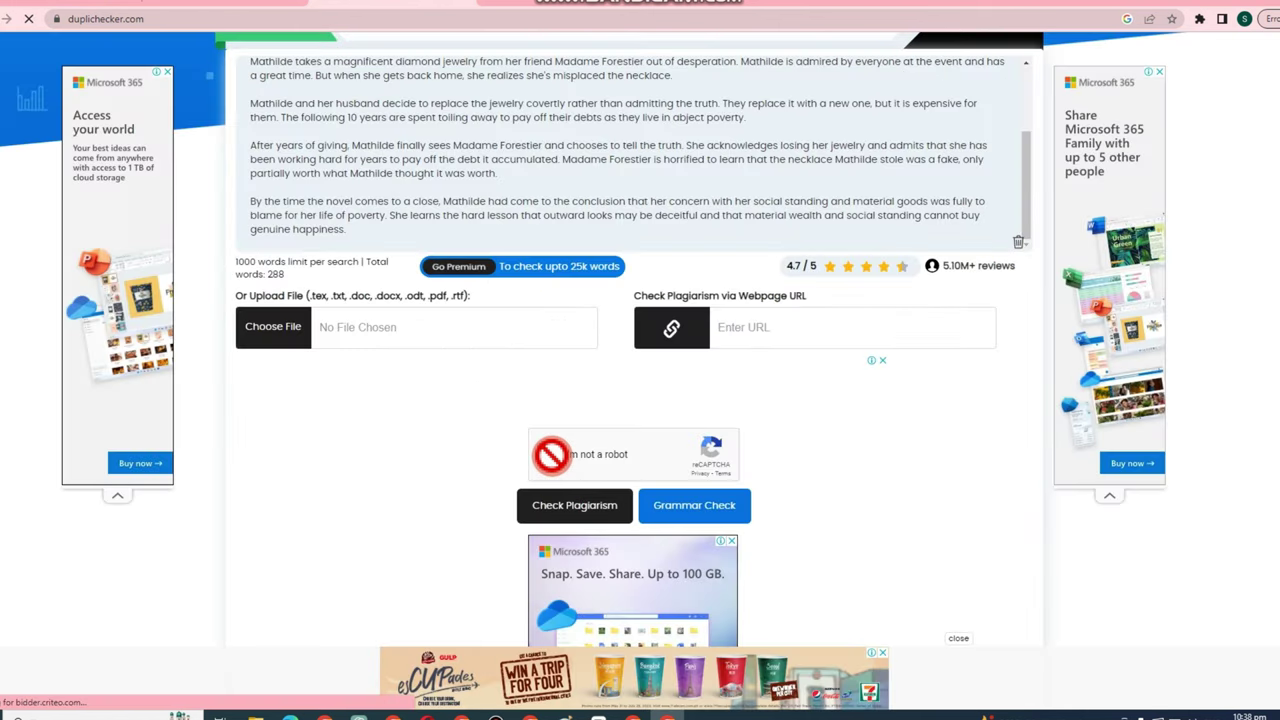
click(557, 468)
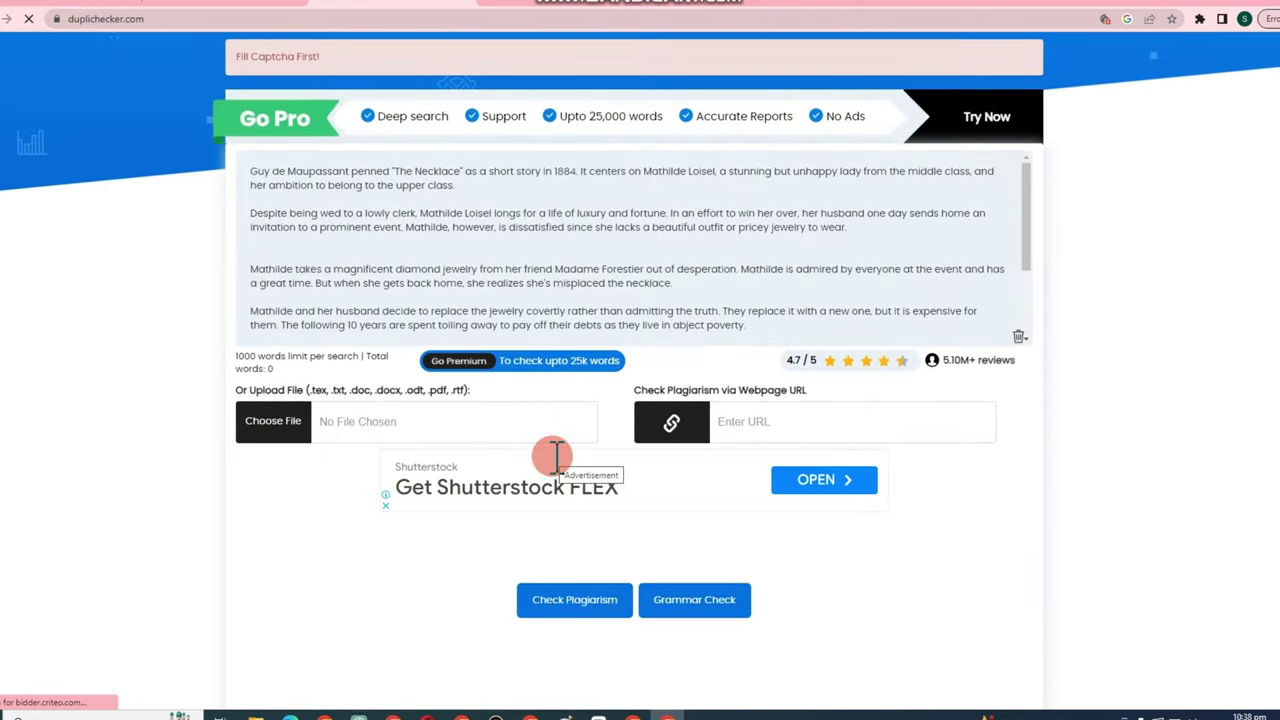
click(547, 548)
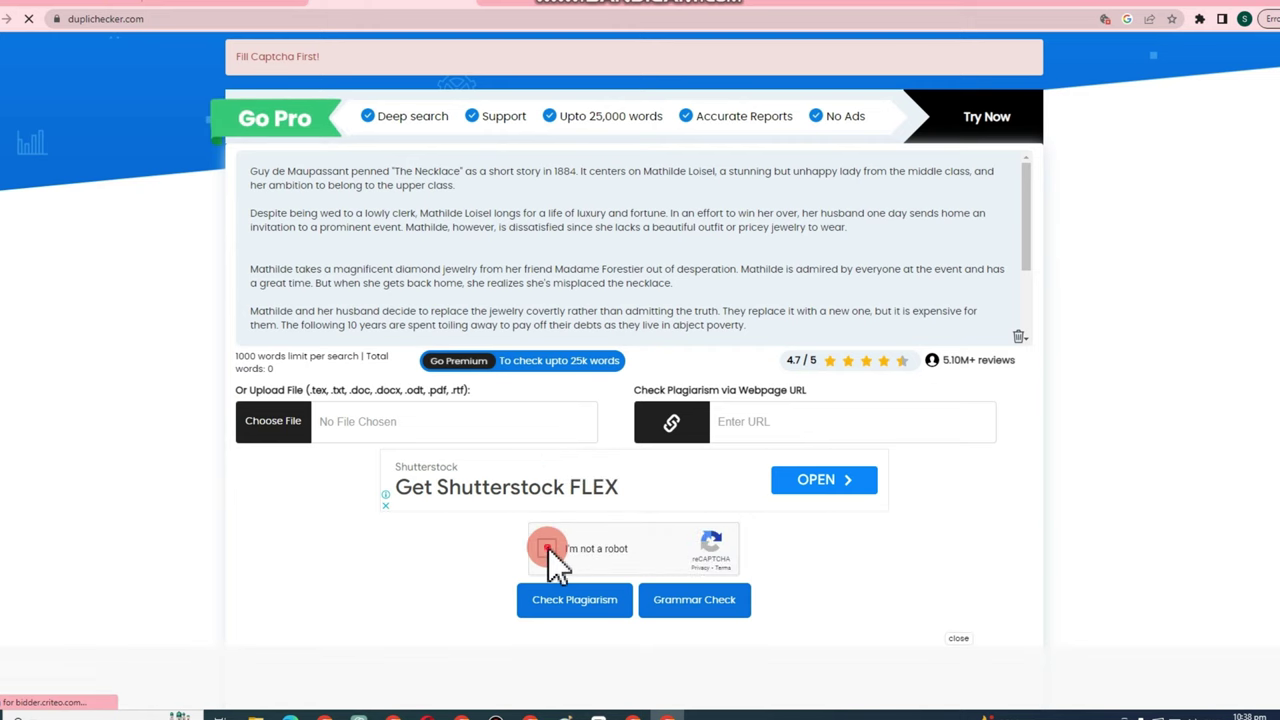
click(585, 600)
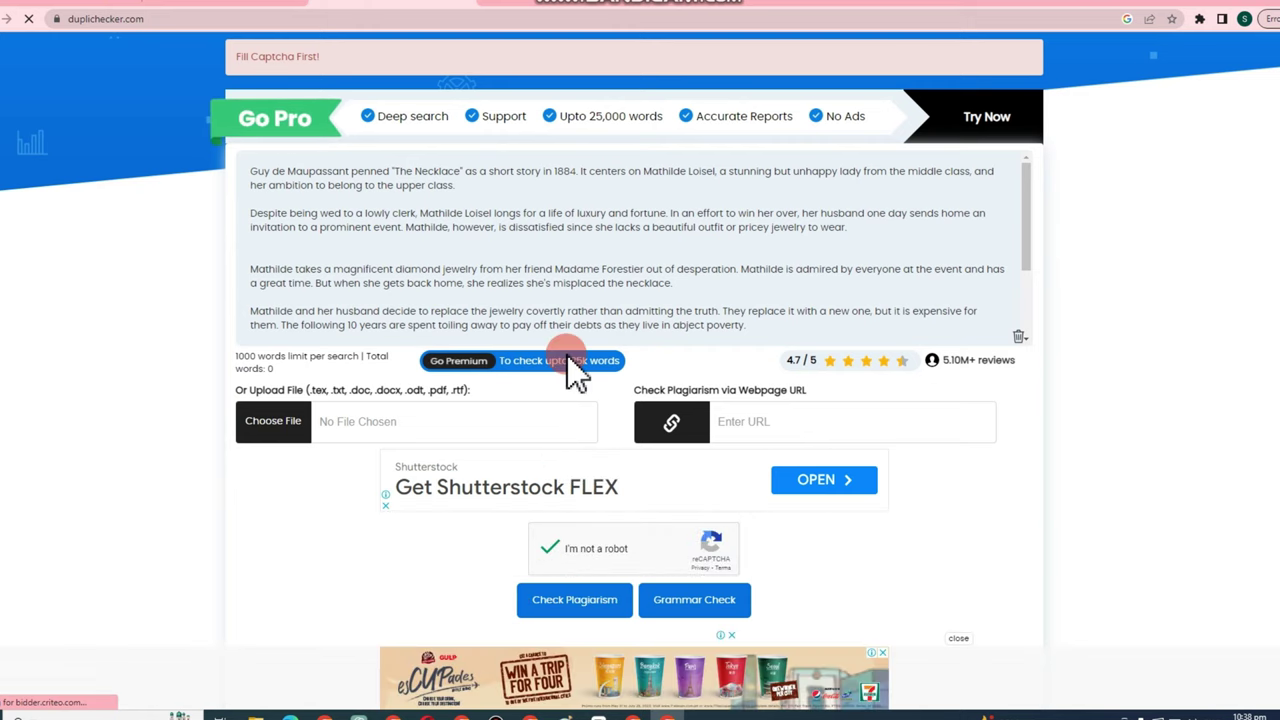
Confirm the 'I'm not a robot' reCAPTCHA again further down the page.
scroll(623, 418, down, 4)
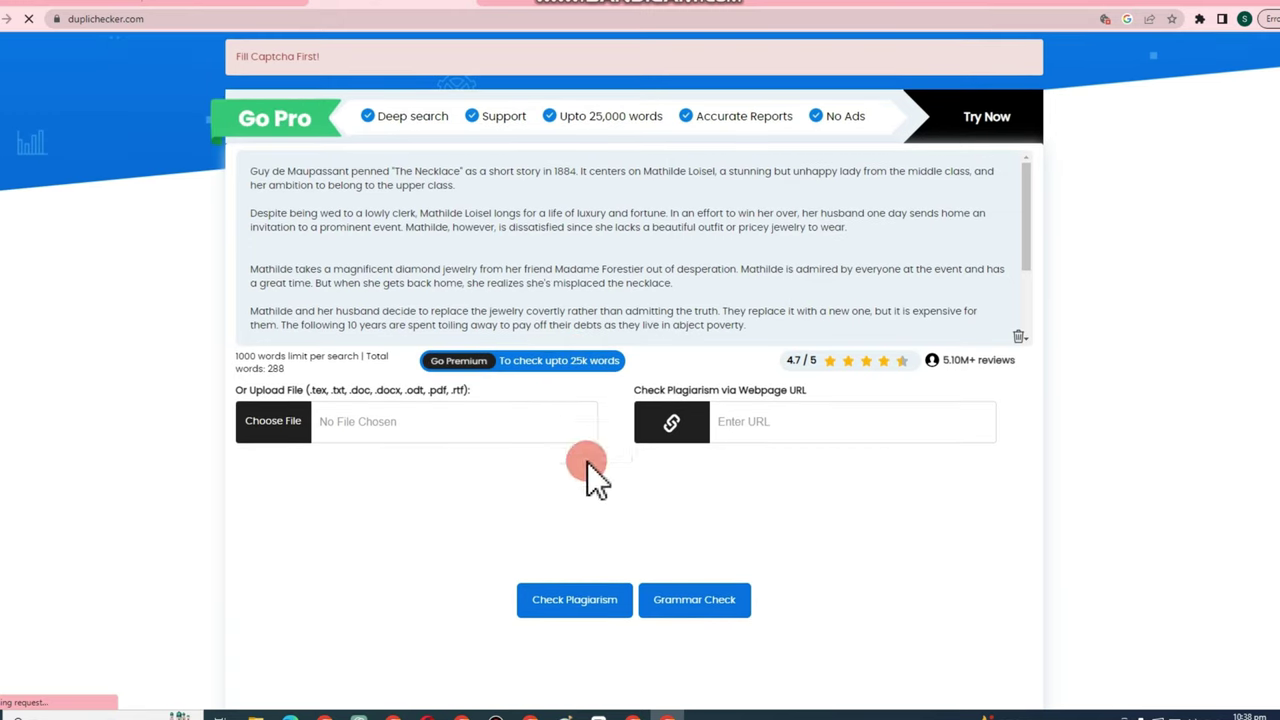
scroll(560, 405, down, 2)
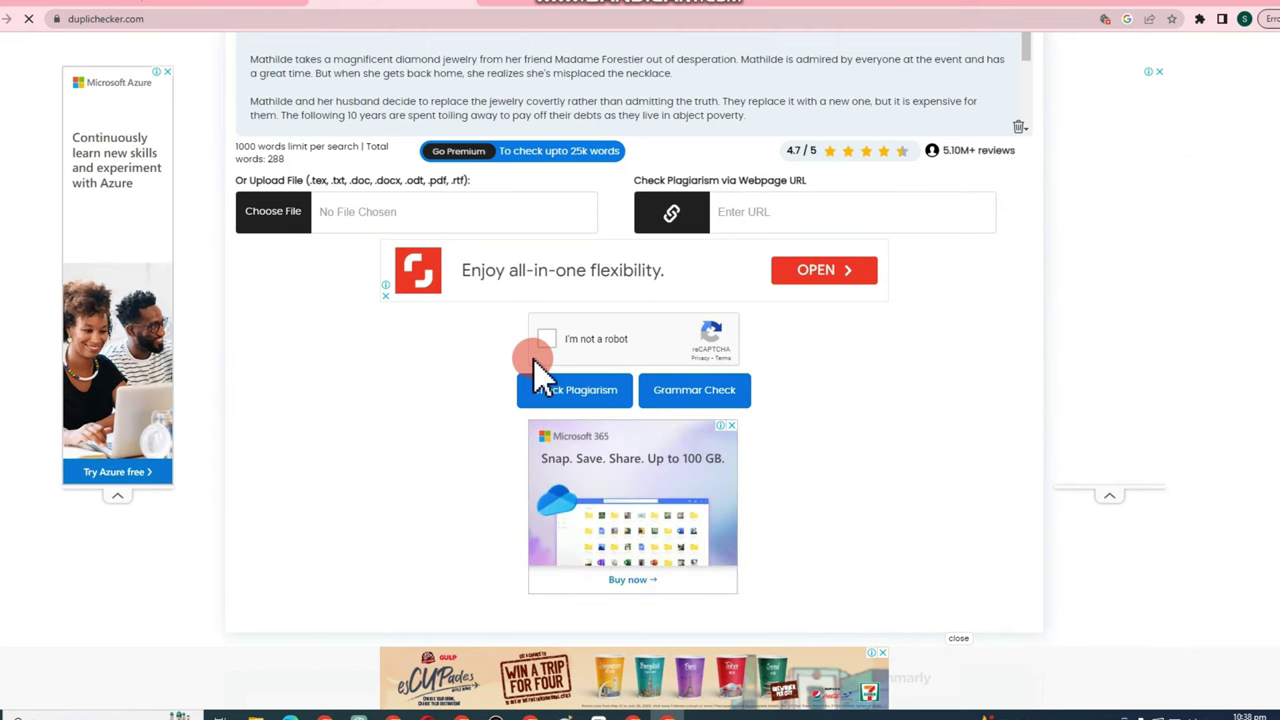
scroll(737, 391, down, 2)
scroll(775, 425, up, 3)
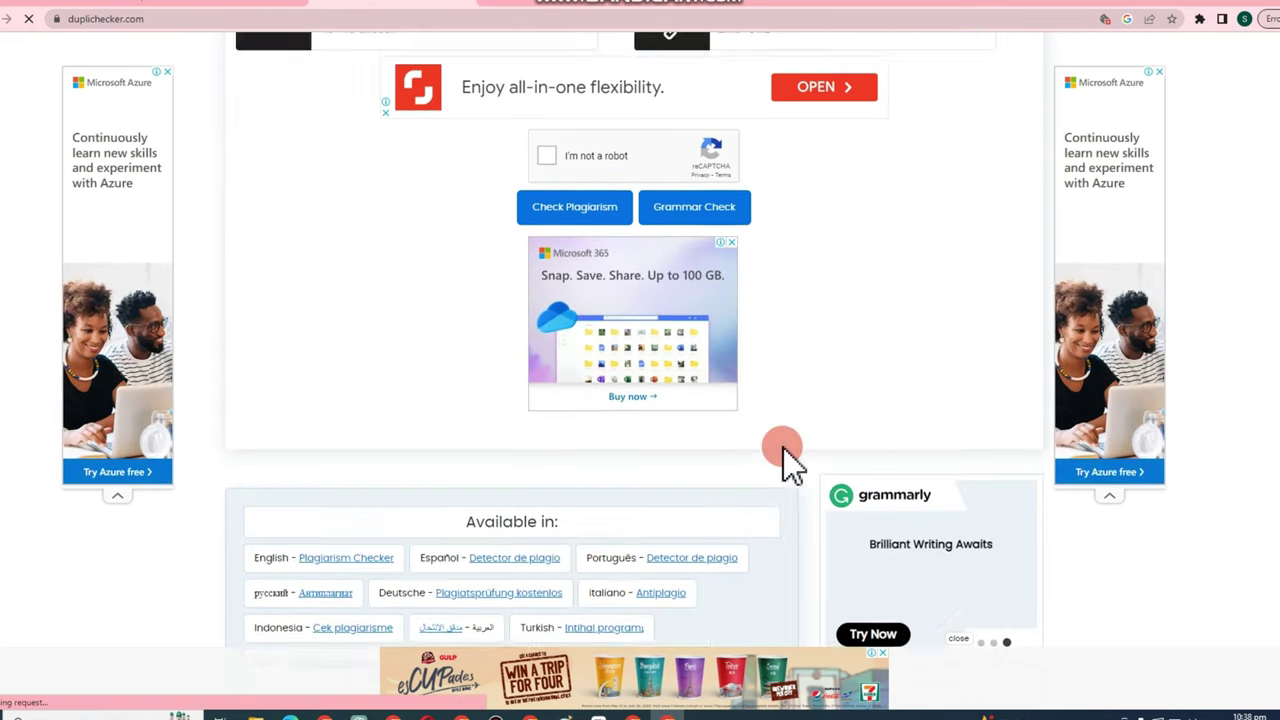
scroll(486, 351, down, 3)
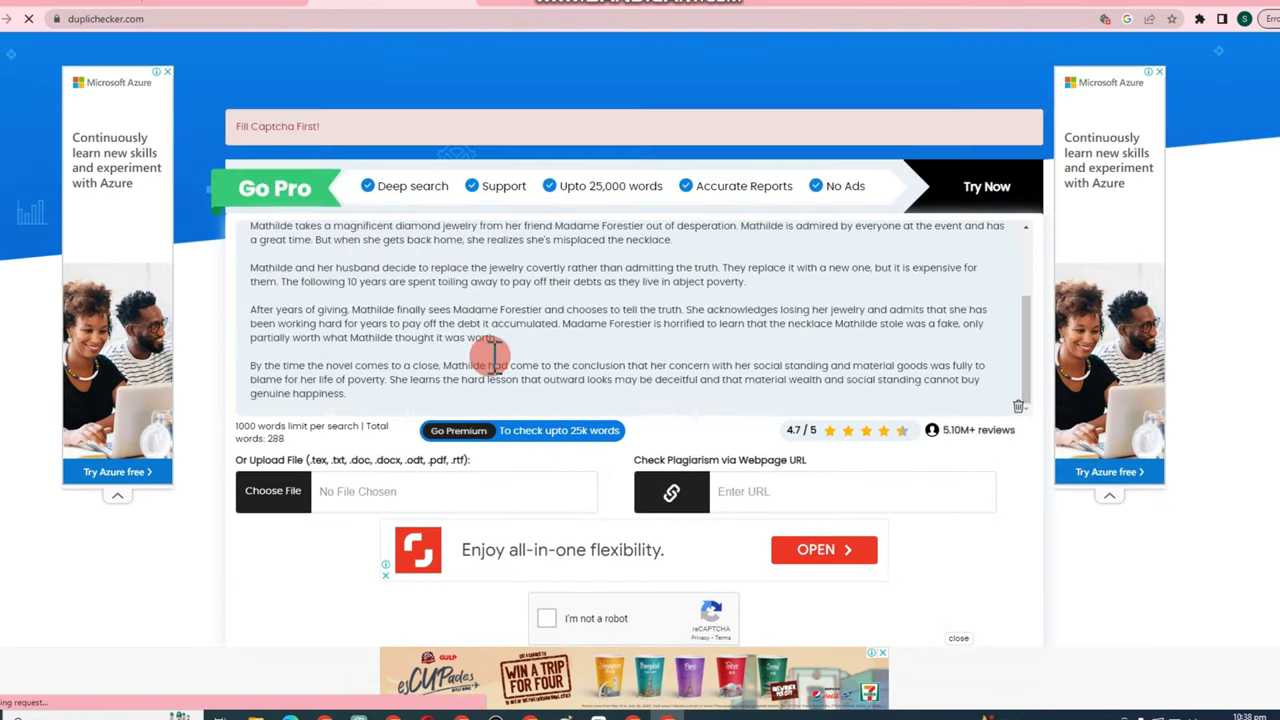
scroll(490, 355, down, 2)
click(550, 410)
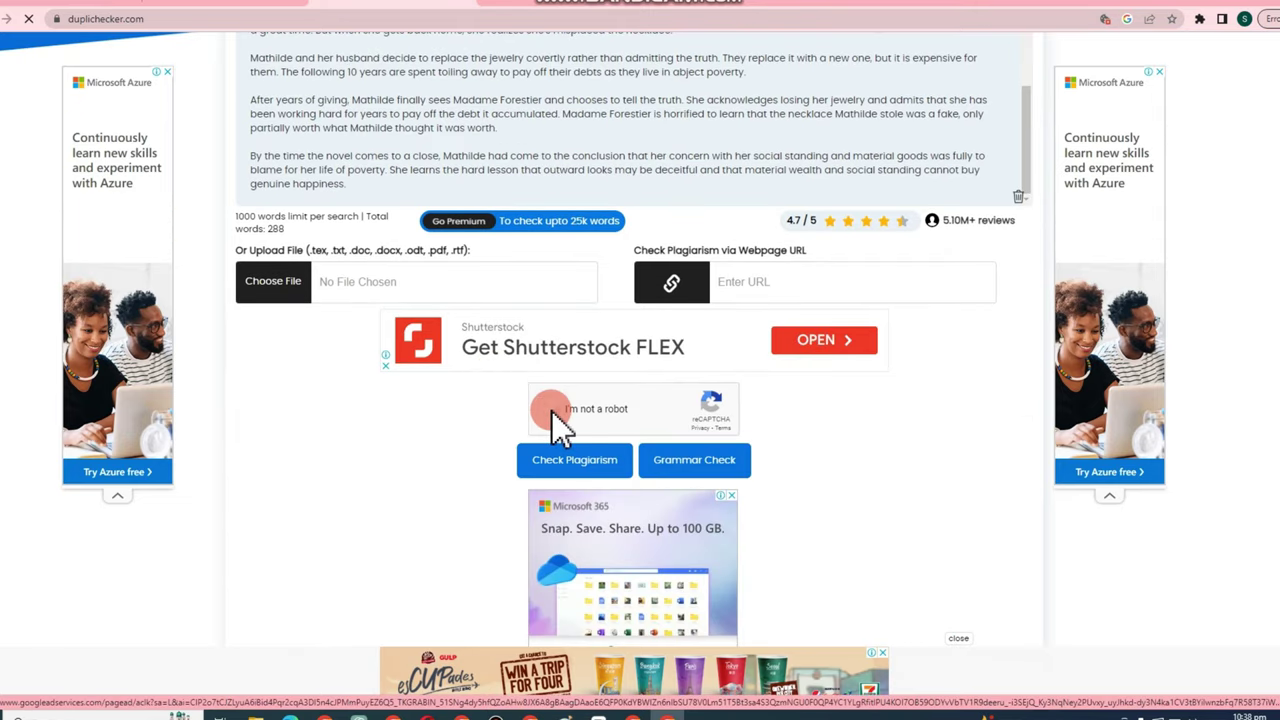
Run Check Plagiarism on the paraphrase and wait for the 0% plagiarism, 100% unique report.
click(594, 461)
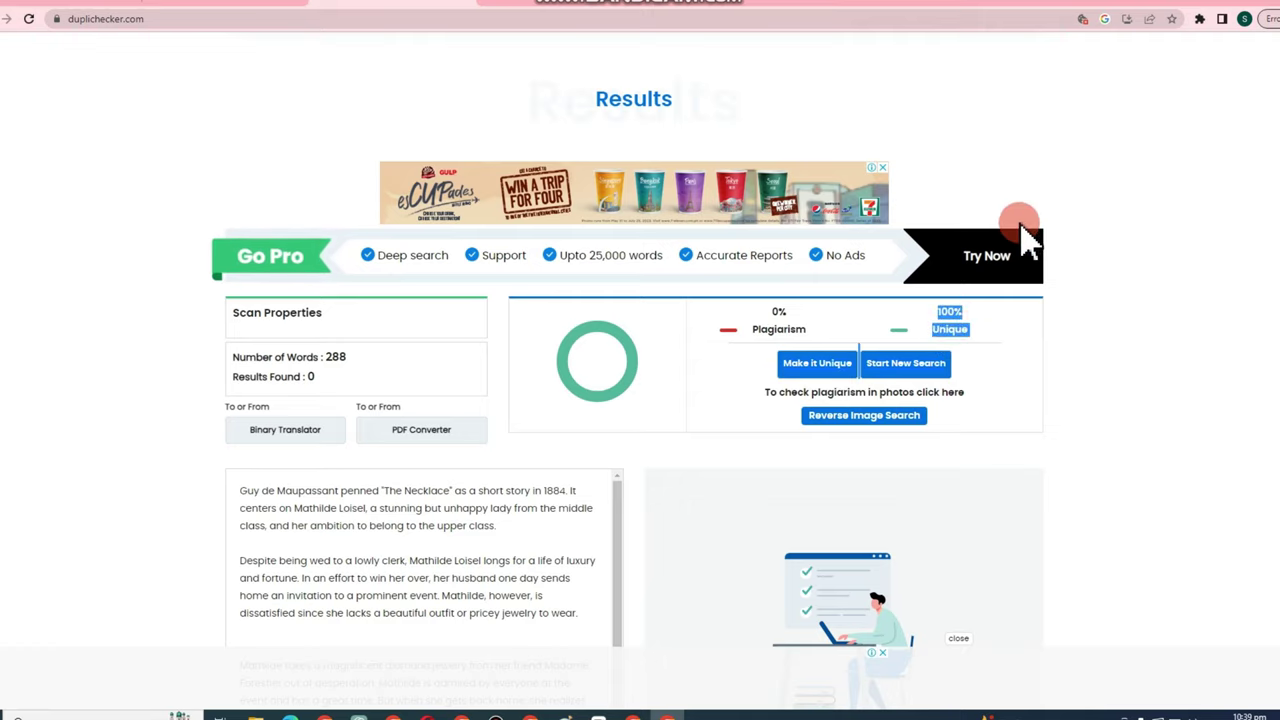
Scroll through Duplichecker's No Plagiarism Found report and the checked paraphrase text.
scroll(970, 485, down, 4)
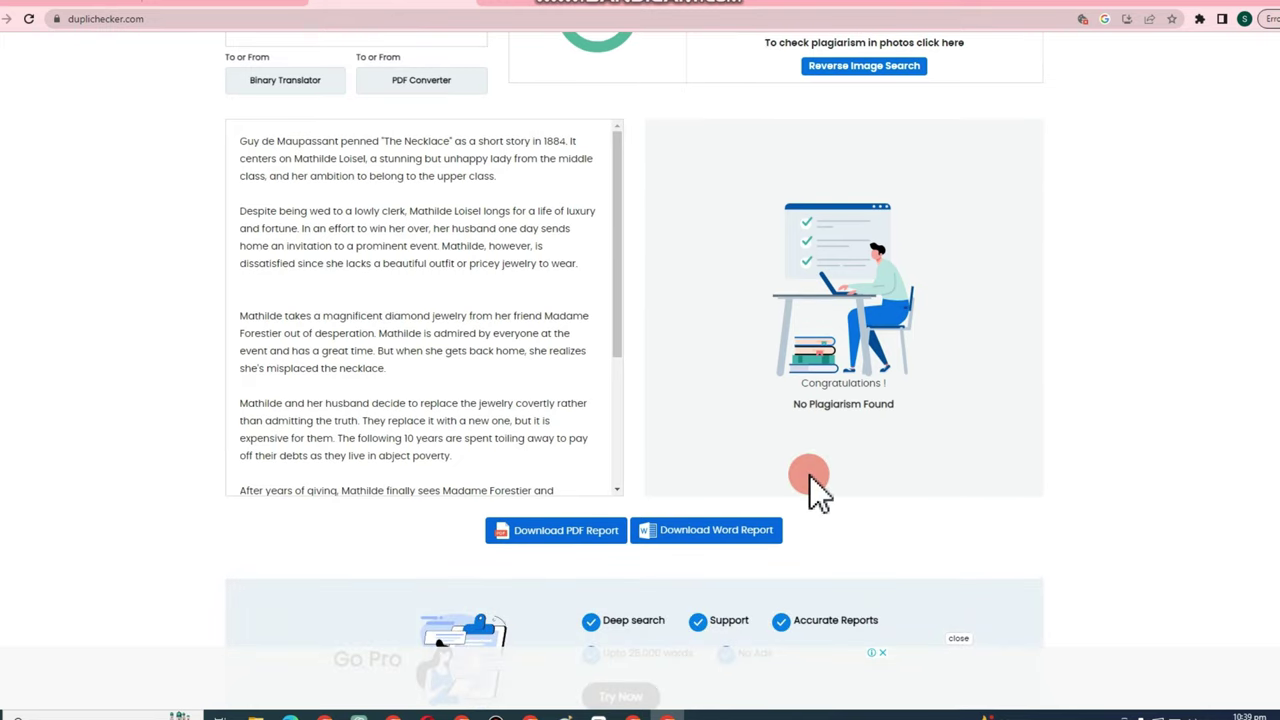
scroll(848, 270, up, 2)
scroll(848, 270, up, 2)
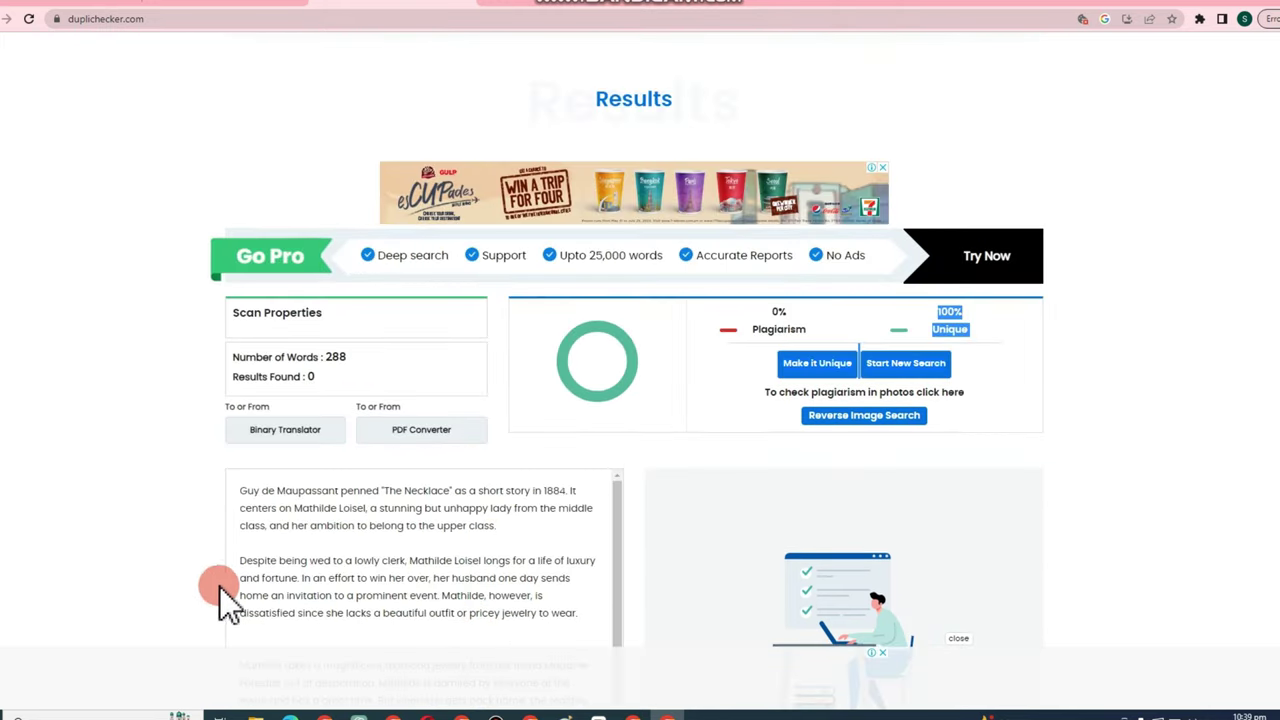
scroll(277, 529, down, 3)
scroll(313, 540, up, 4)
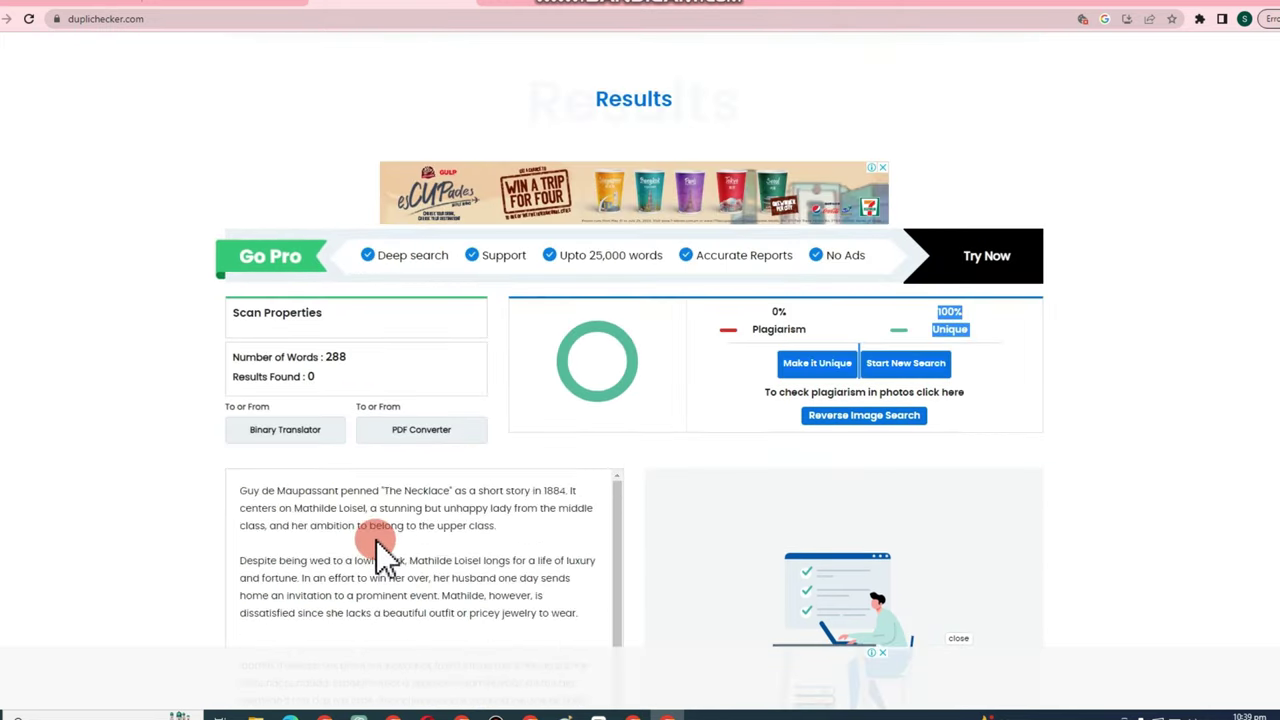
scroll(853, 481, down, 4)
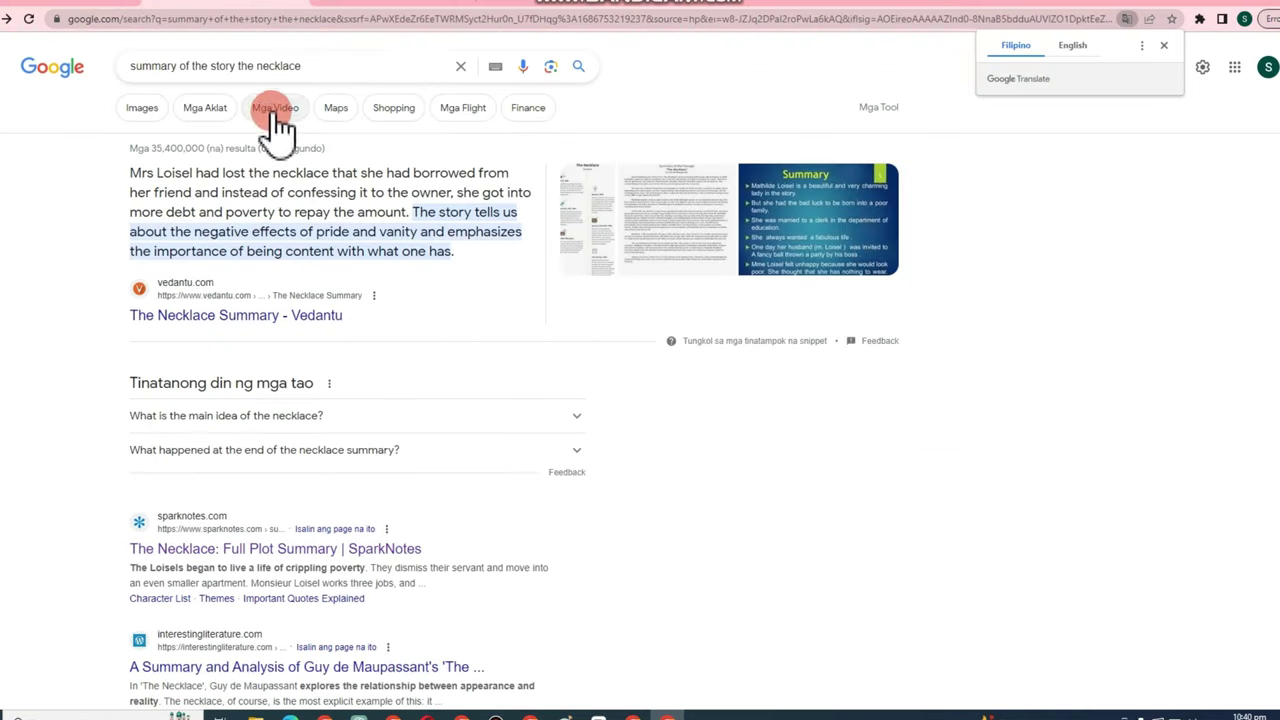
Set the Google page to English and replace the Necklace query with 'summary report of field work'.
click(1077, 45)
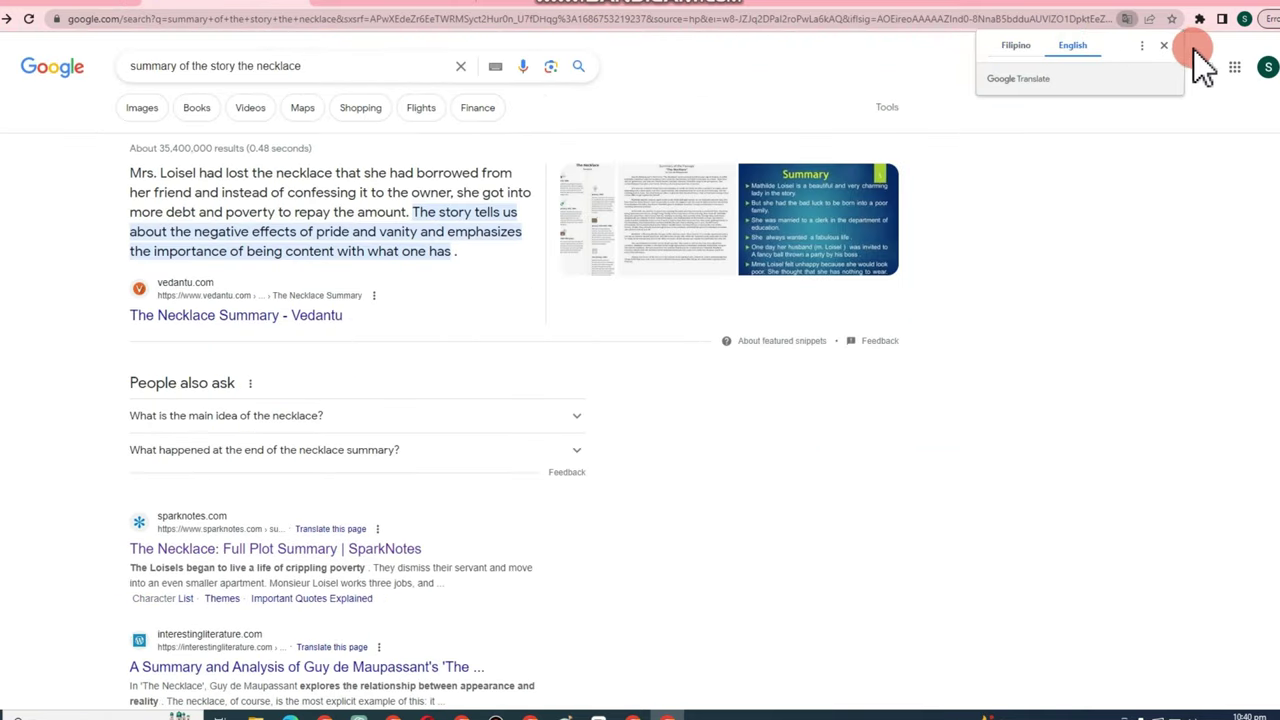
click(1164, 47)
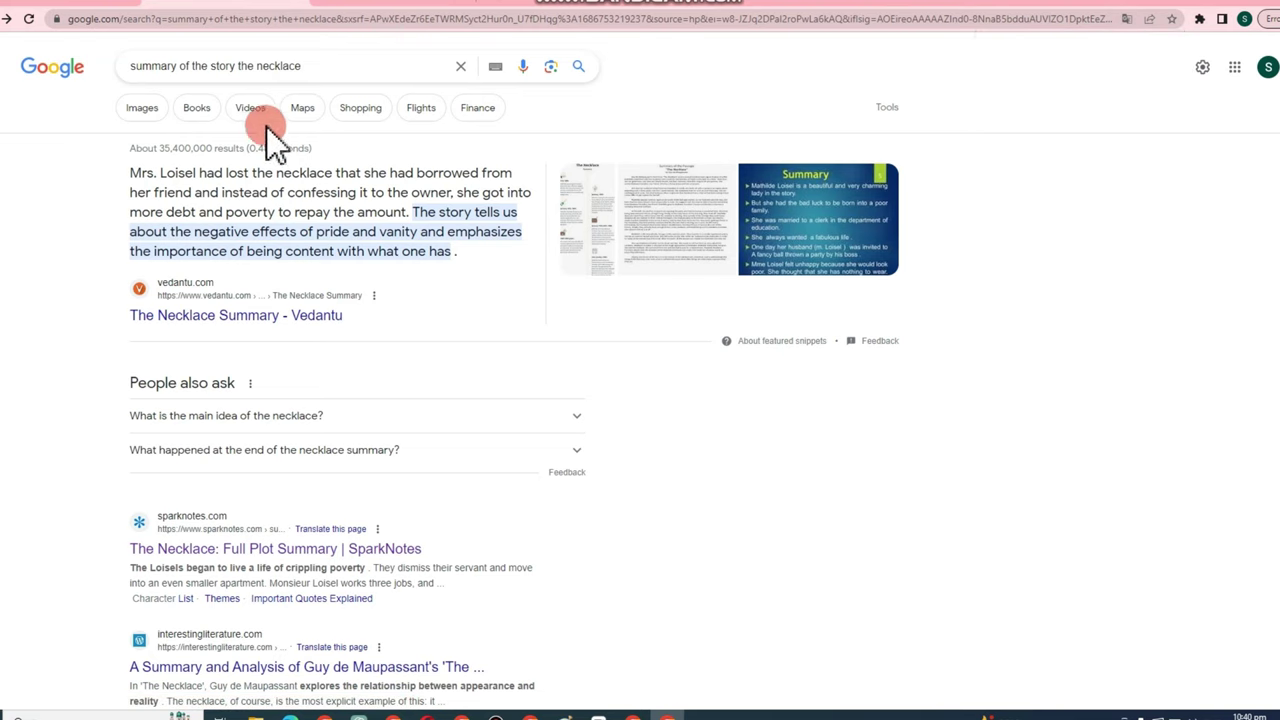
drag(222, 67, 116, 35)
click(330, 67)
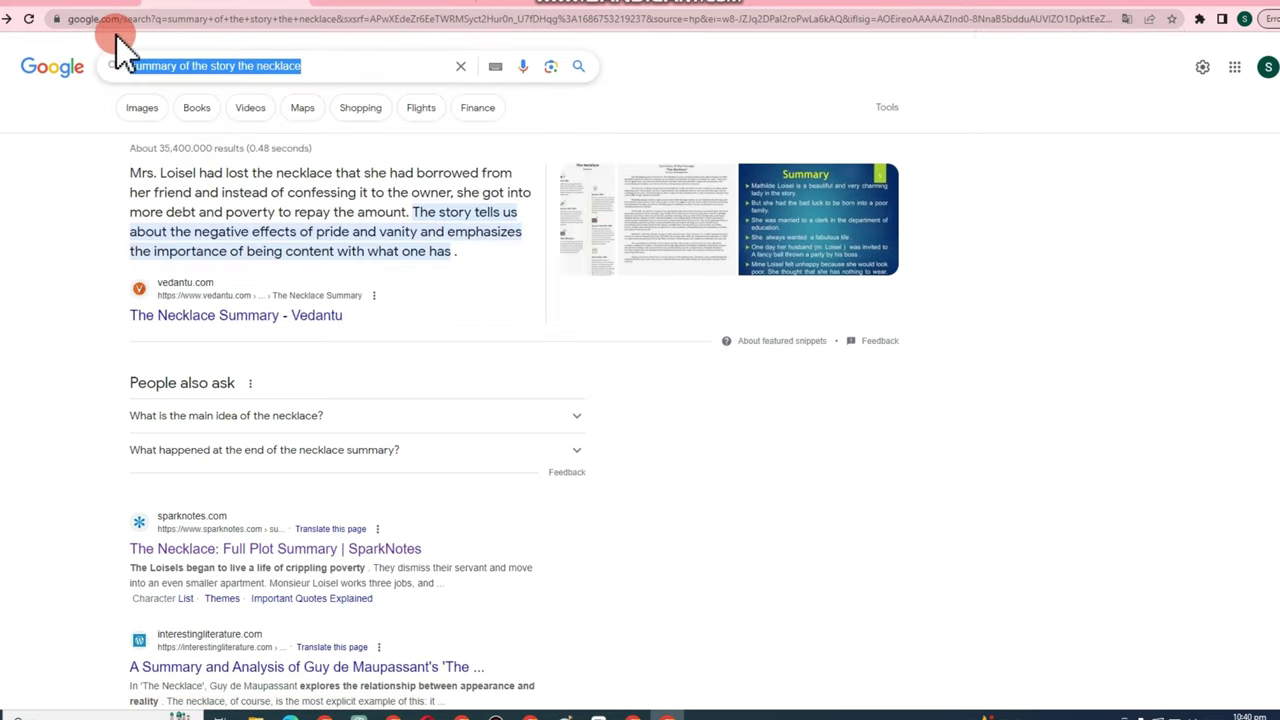
key(BackSpace)
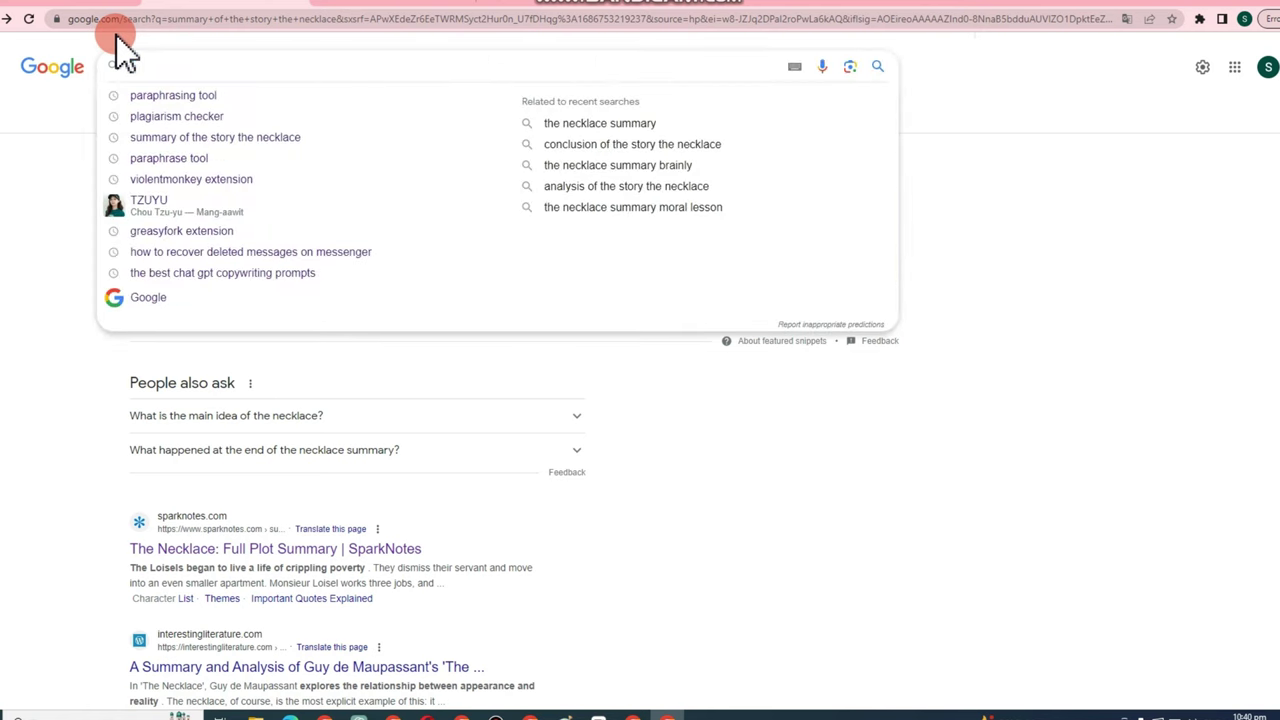
text(summaryr)
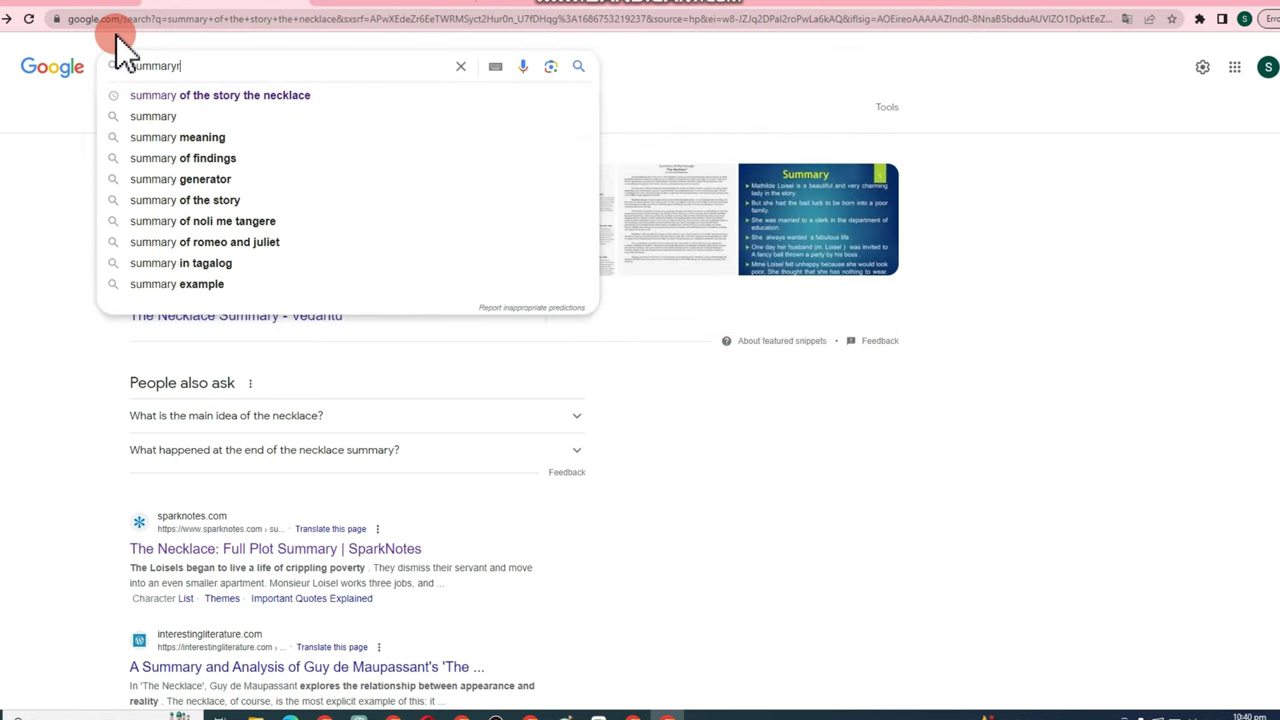
text(eport)
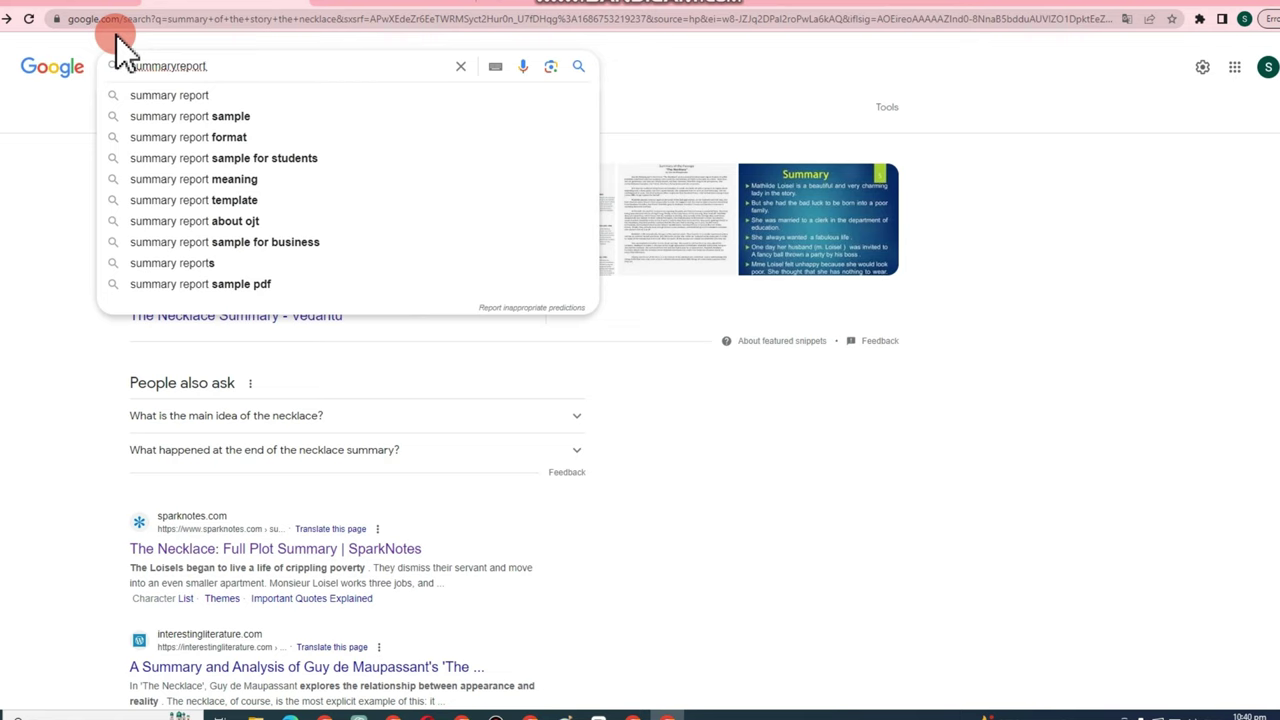
text( of)
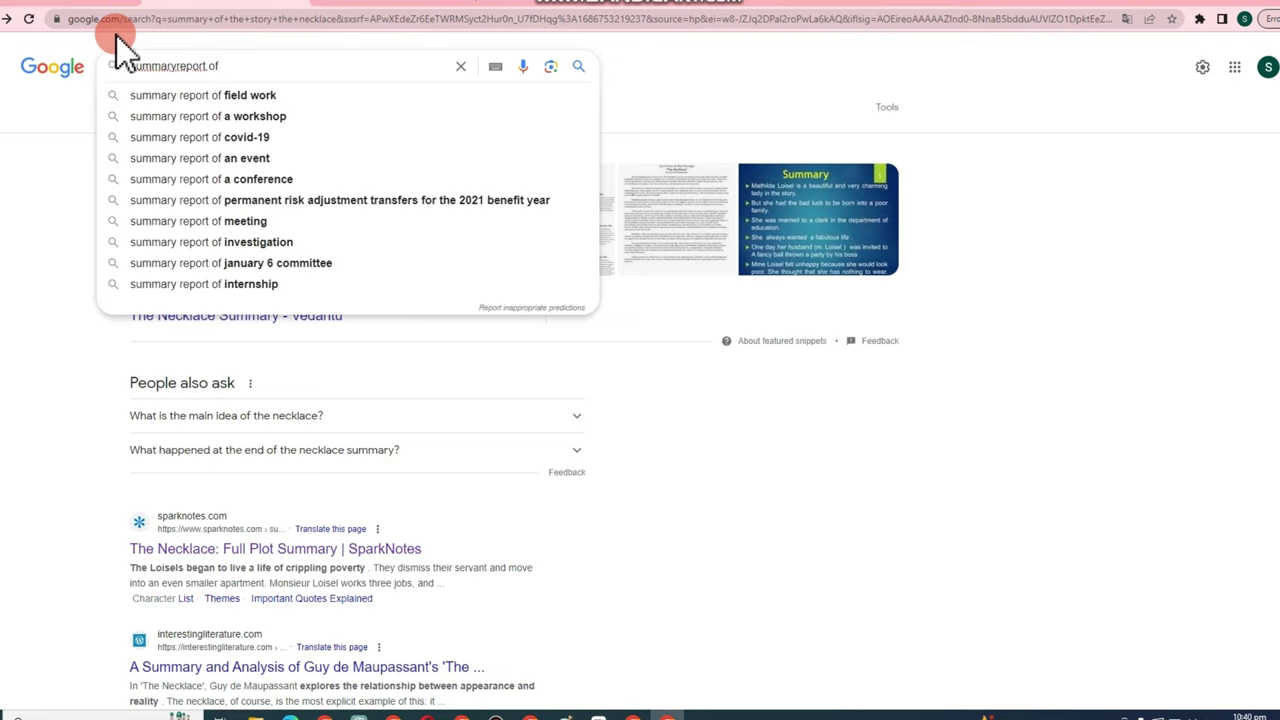
click(214, 95)
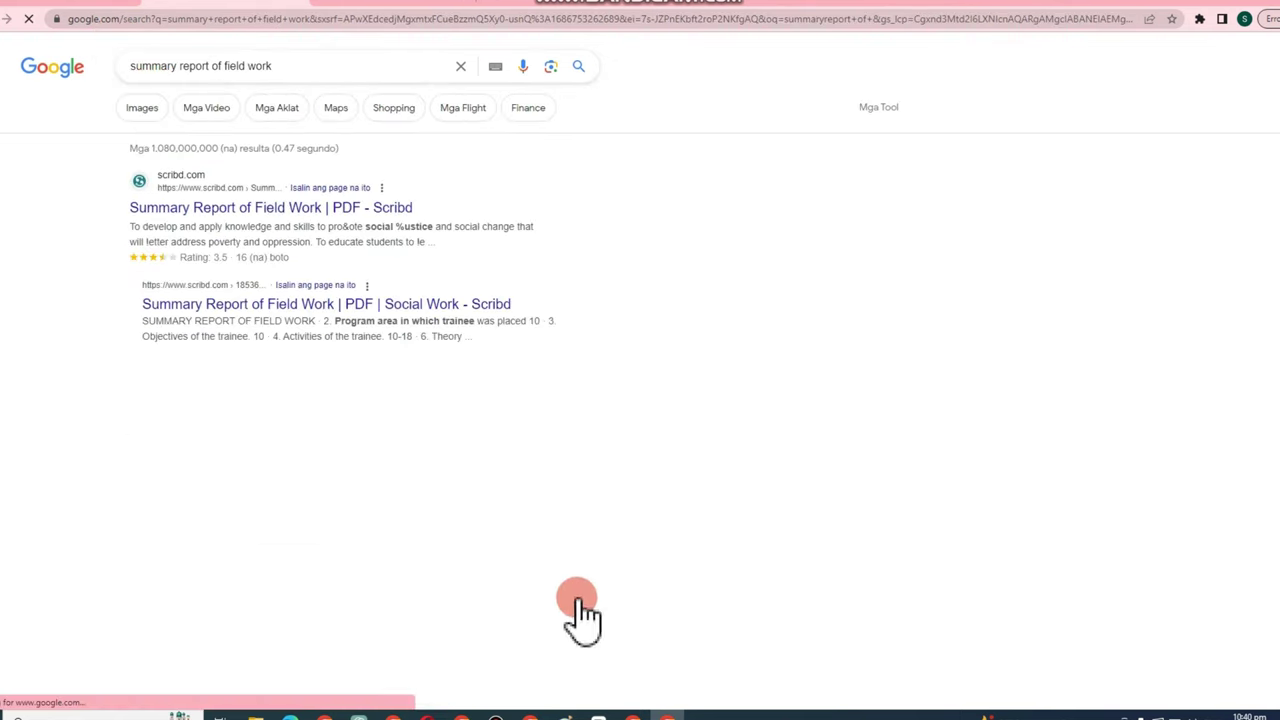